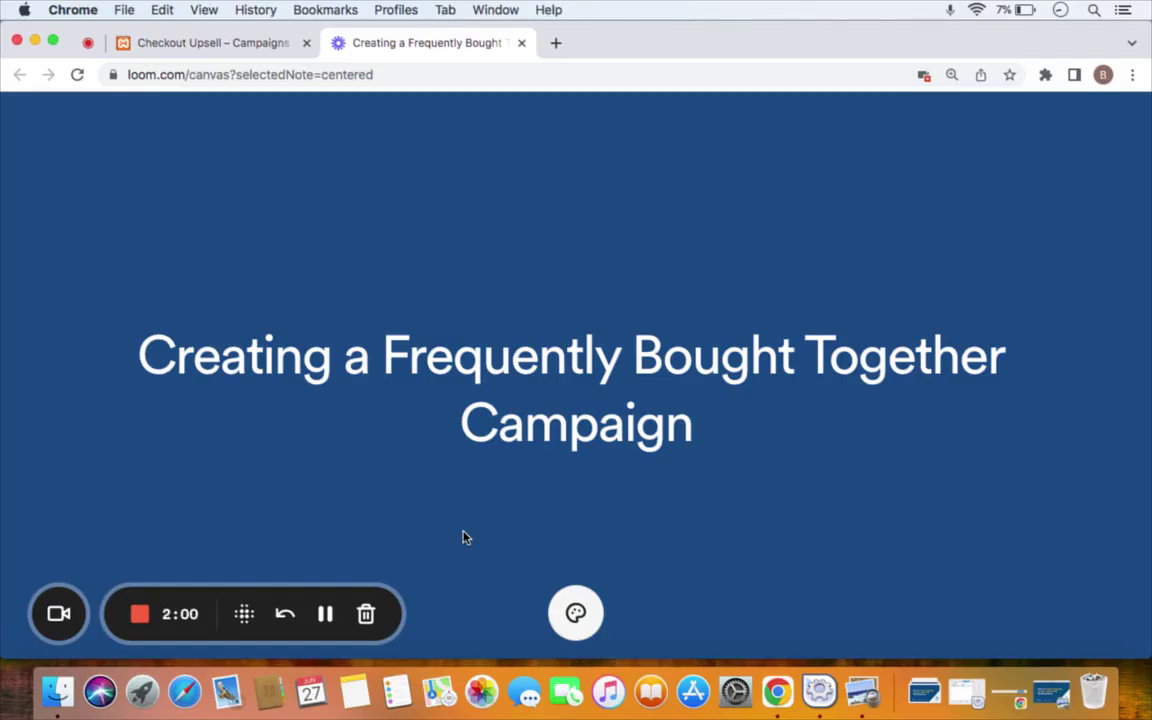
From the Campaigns tab, create a new campaign of the Frequently bought together type
left_click(212, 43)
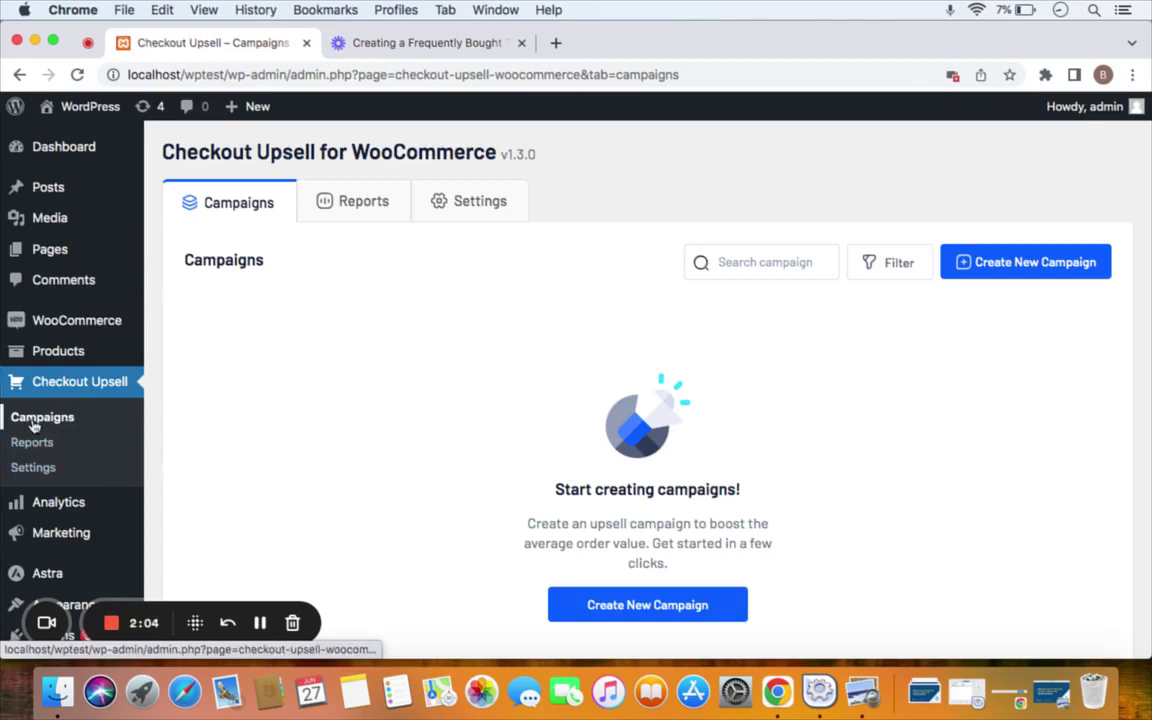
left_click(1065, 262)
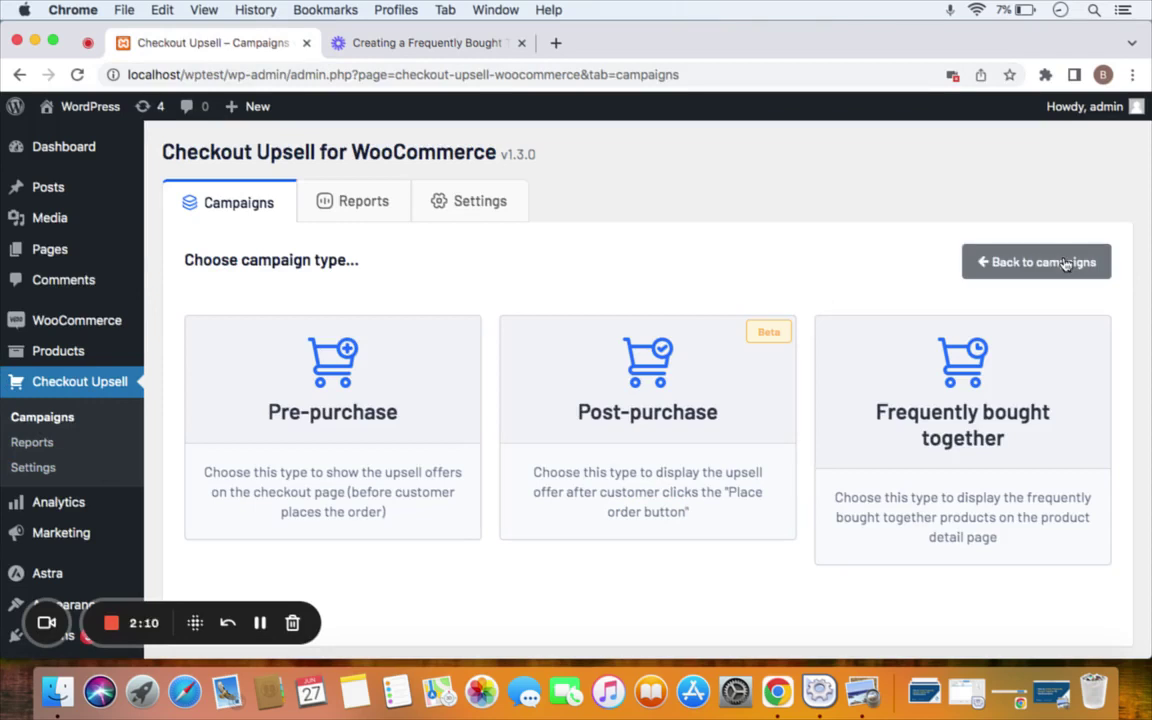
left_click(970, 482)
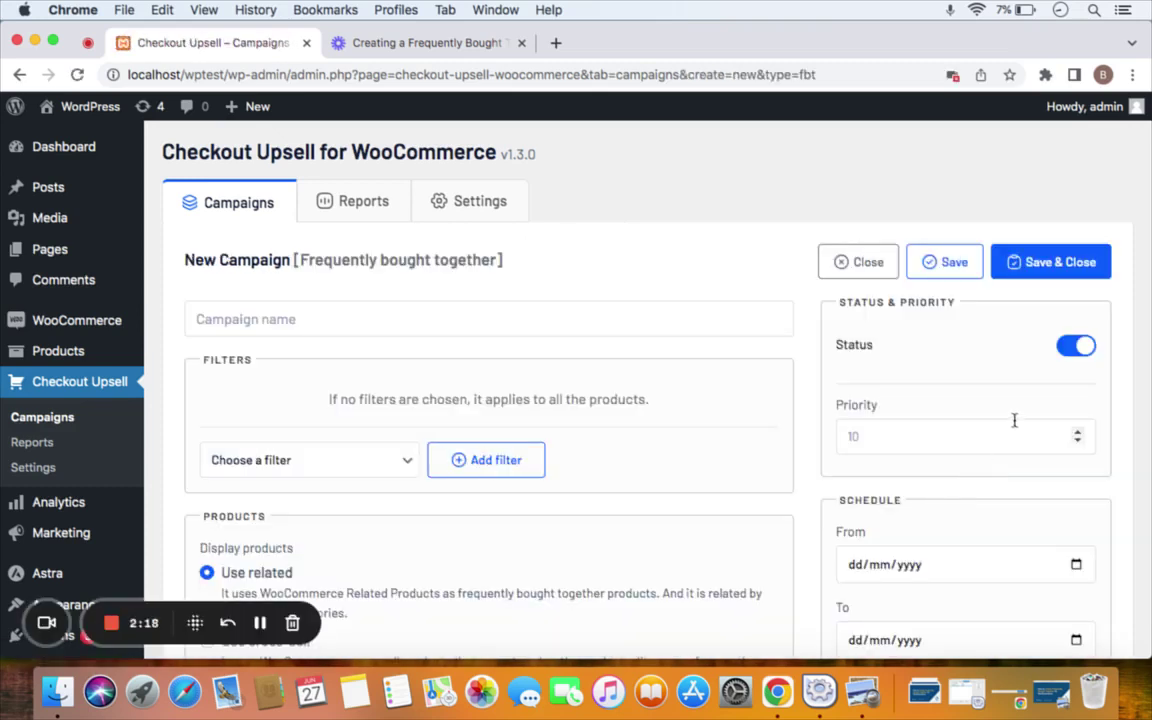
Name the campaign FBT and pick Product categories as the filter type
left_click(549, 313)
type("FBT")
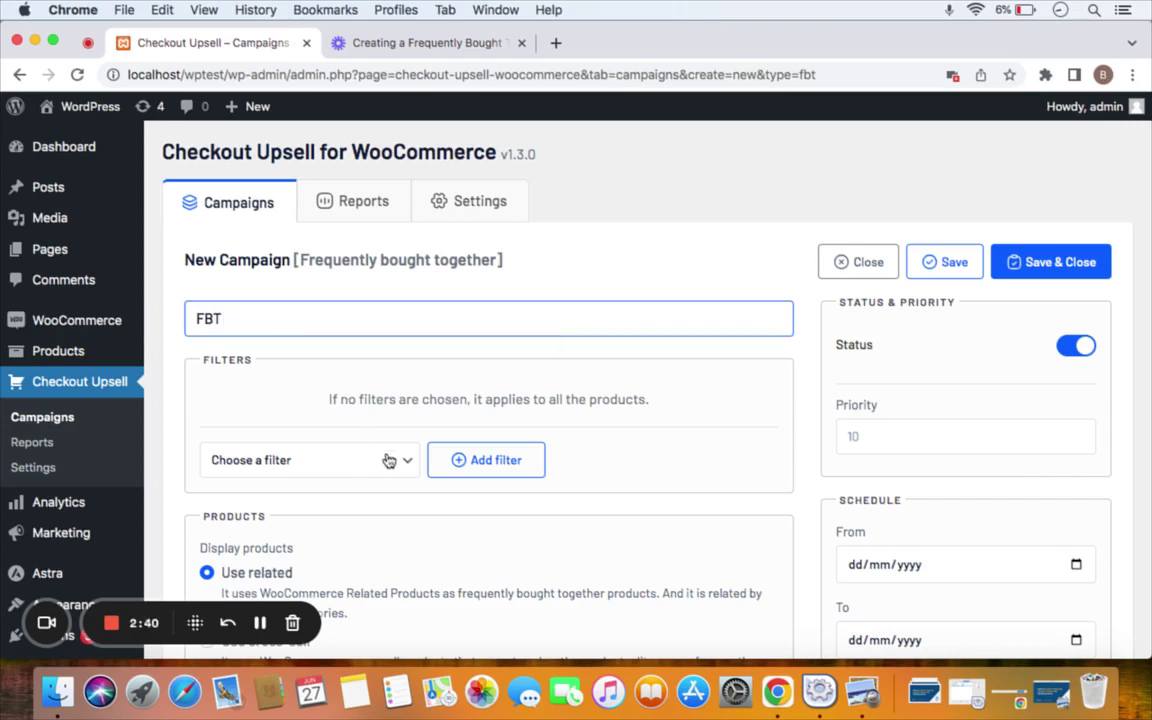
left_click(389, 460)
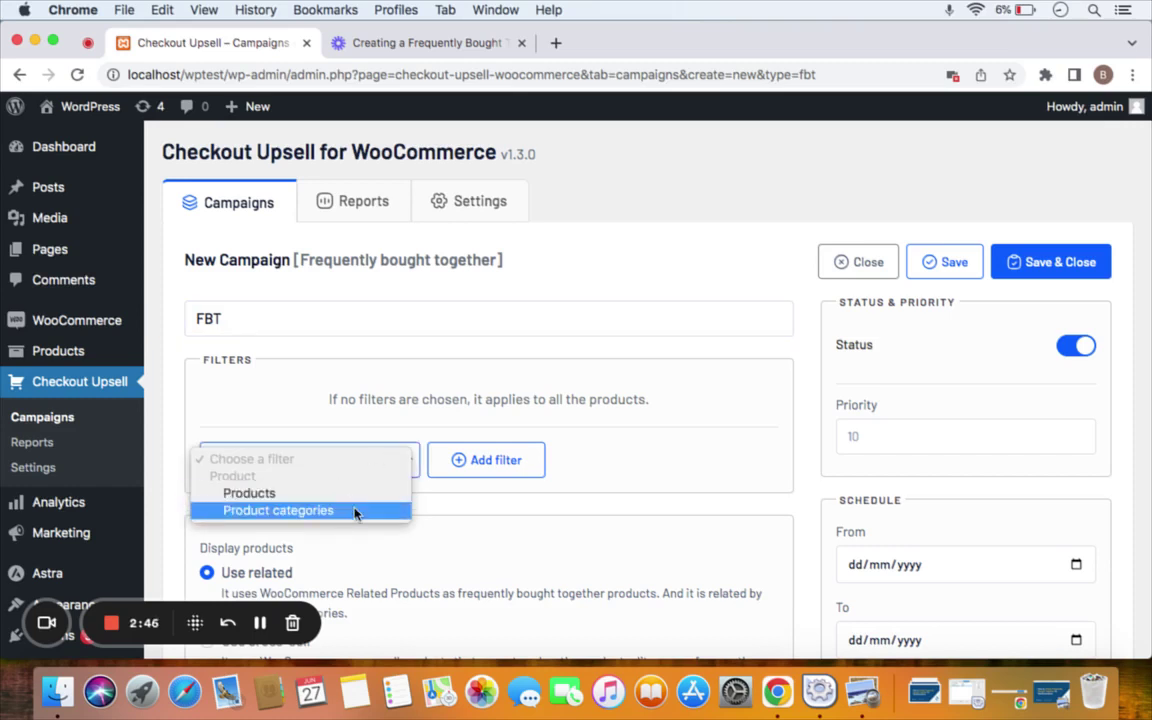
left_click(346, 372)
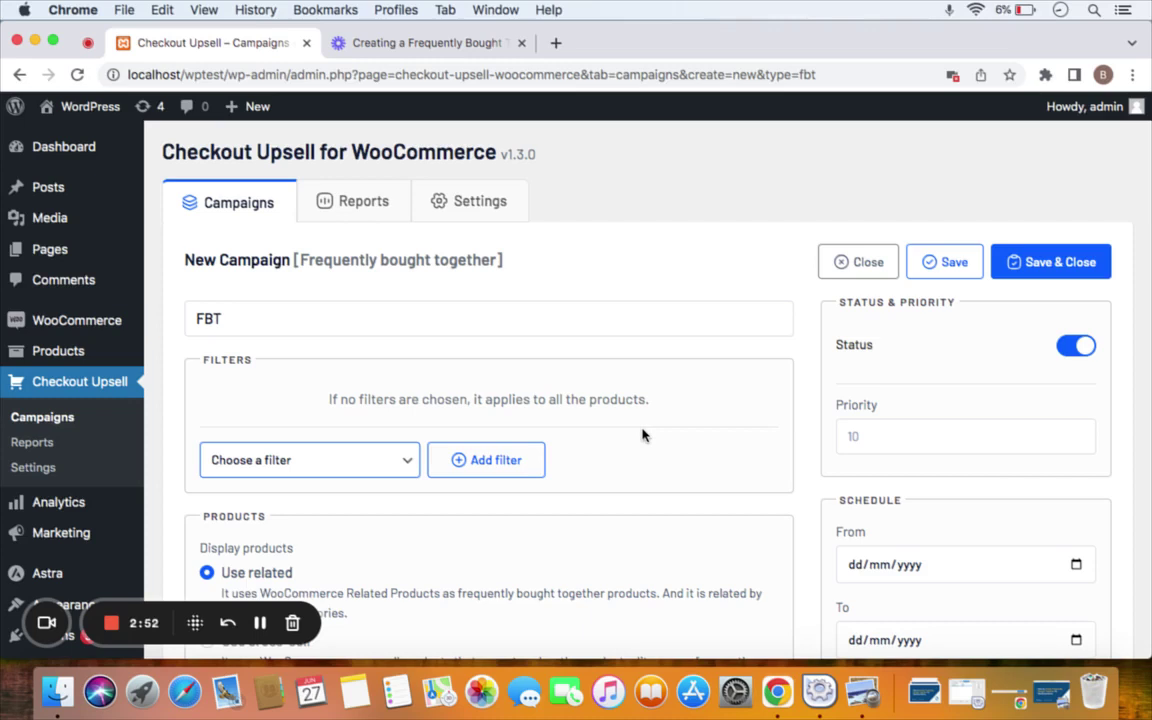
left_click(358, 460)
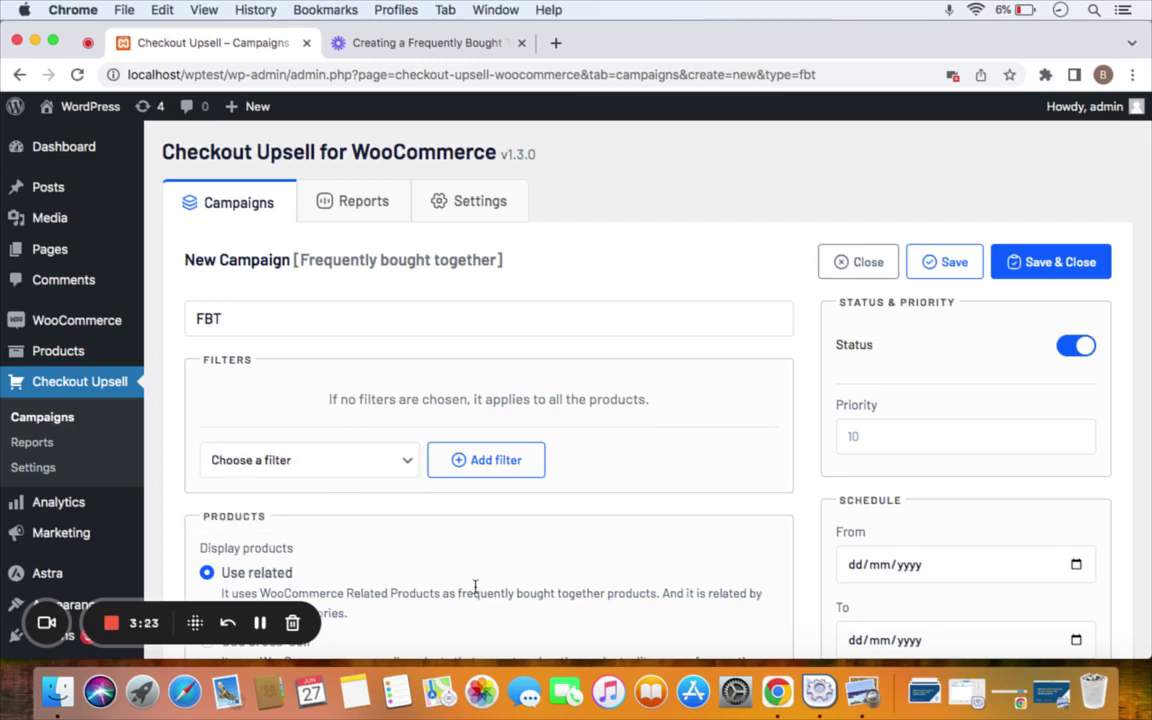
left_click(396, 463)
left_click(352, 511)
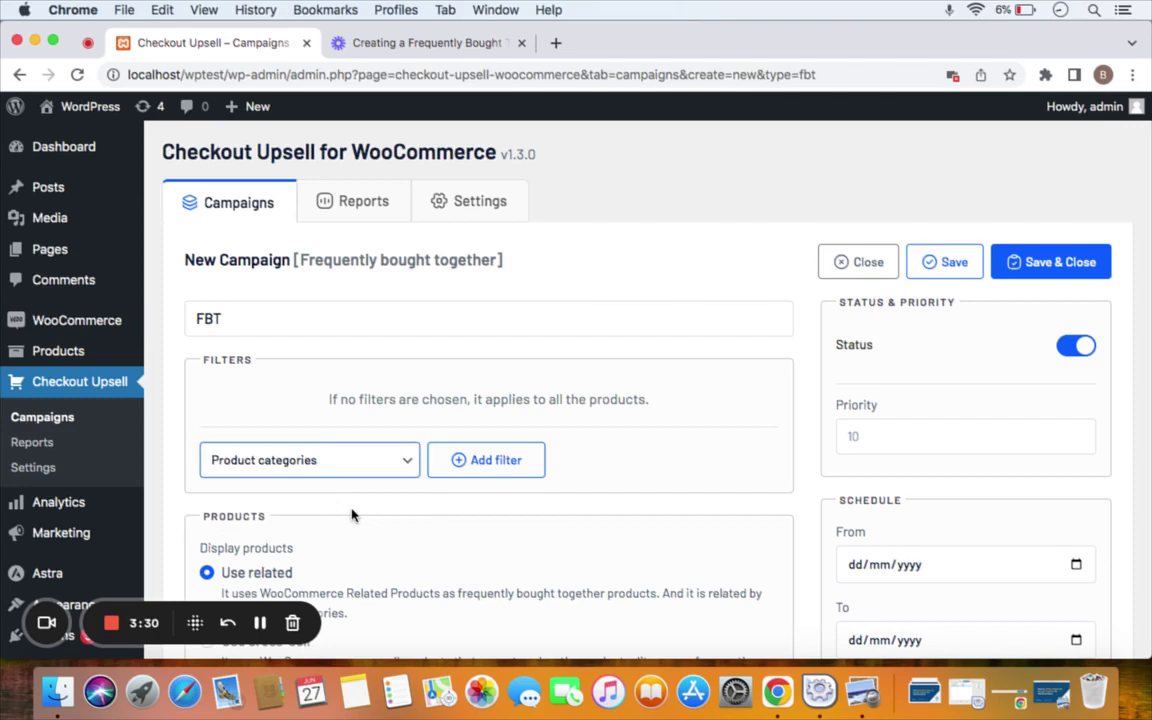
Add the Product categories filter limited to the Accessories category
left_click(487, 460)
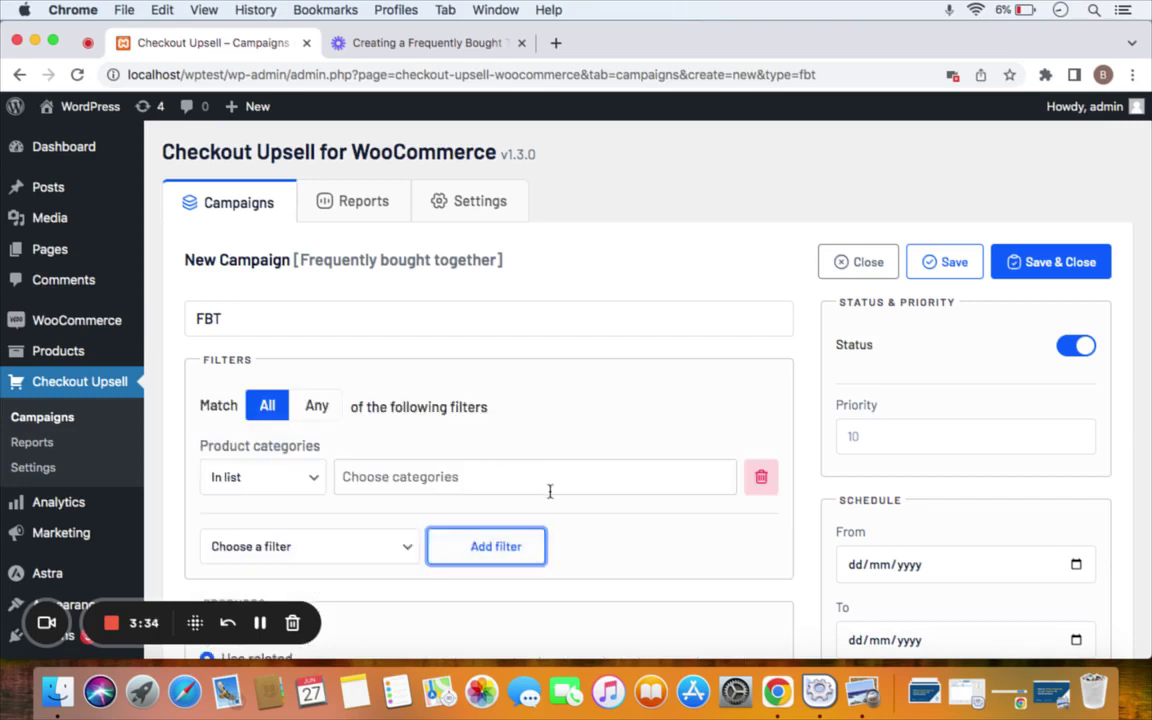
left_click(360, 477)
type("access")
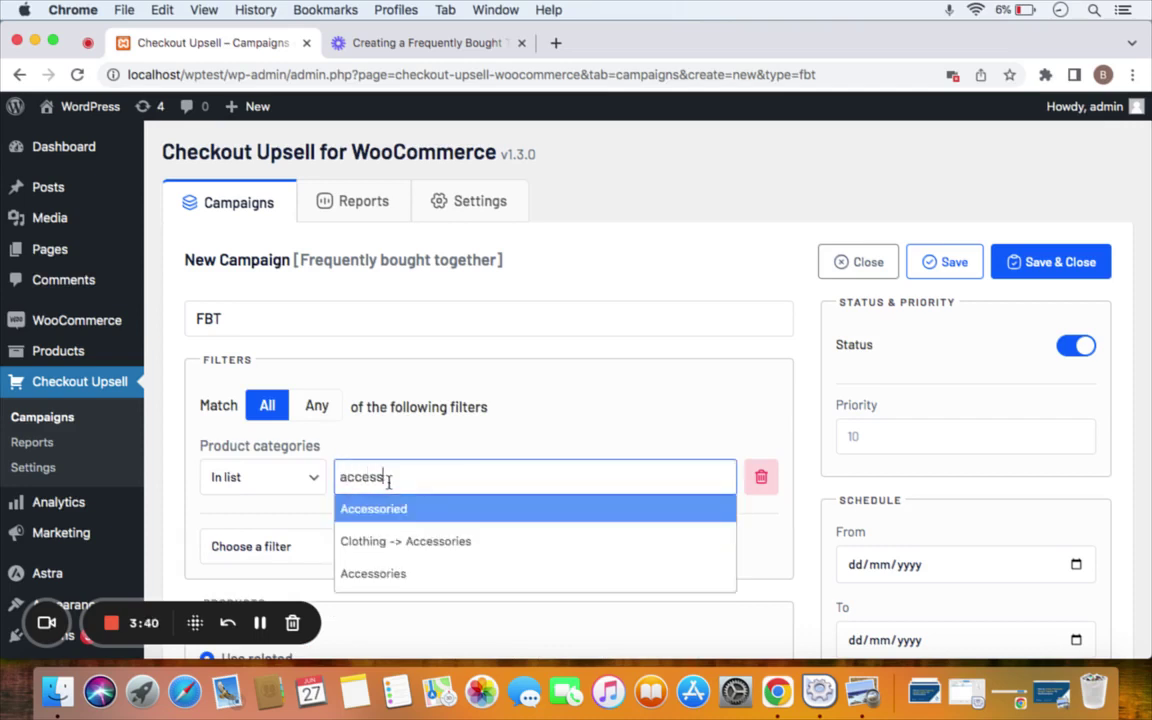
left_click(401, 574)
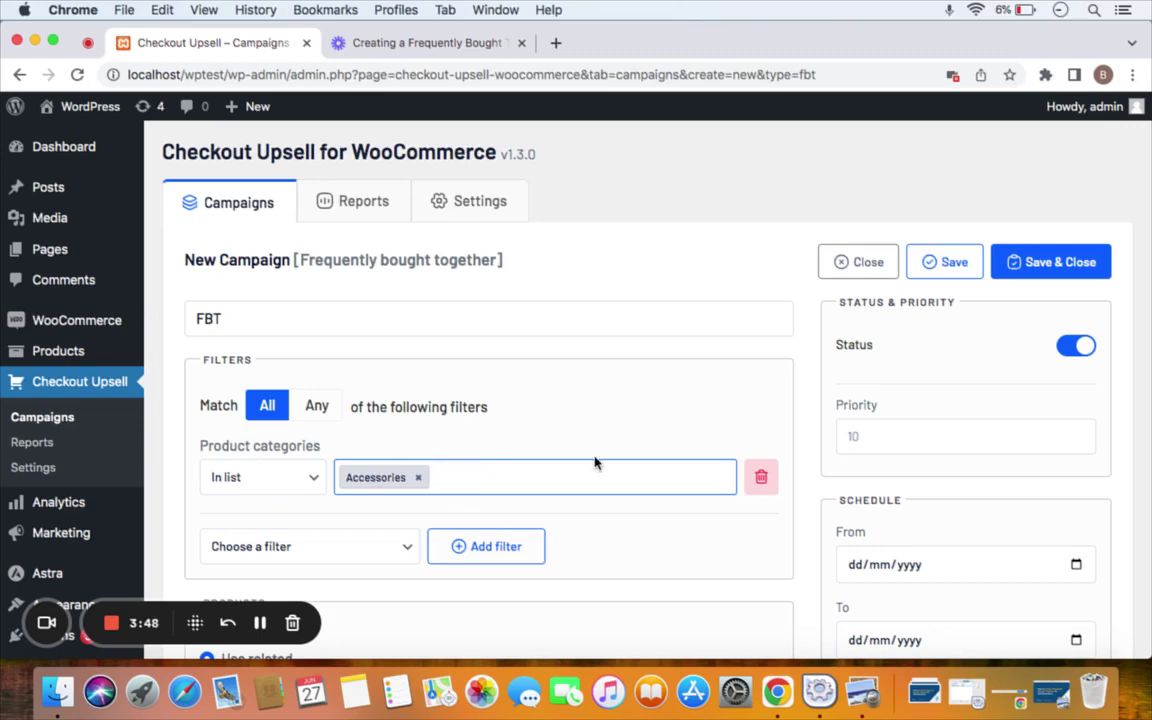
scroll(594, 462, "down", 5)
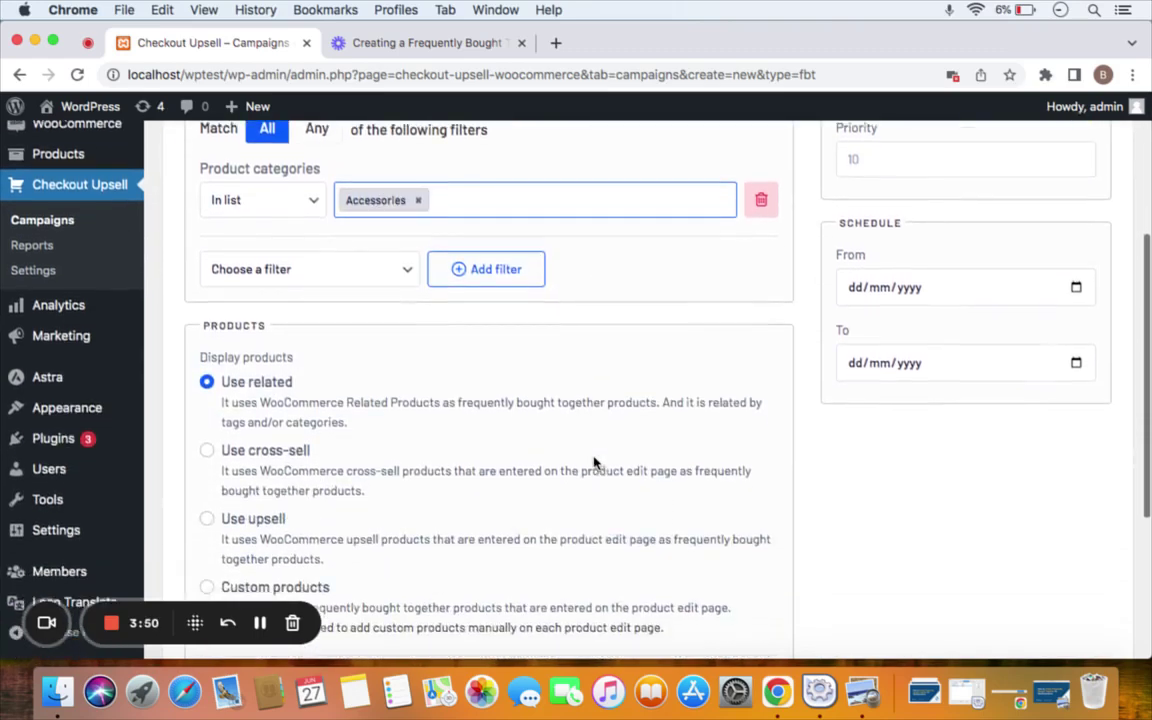
scroll(550, 527, "down", 2)
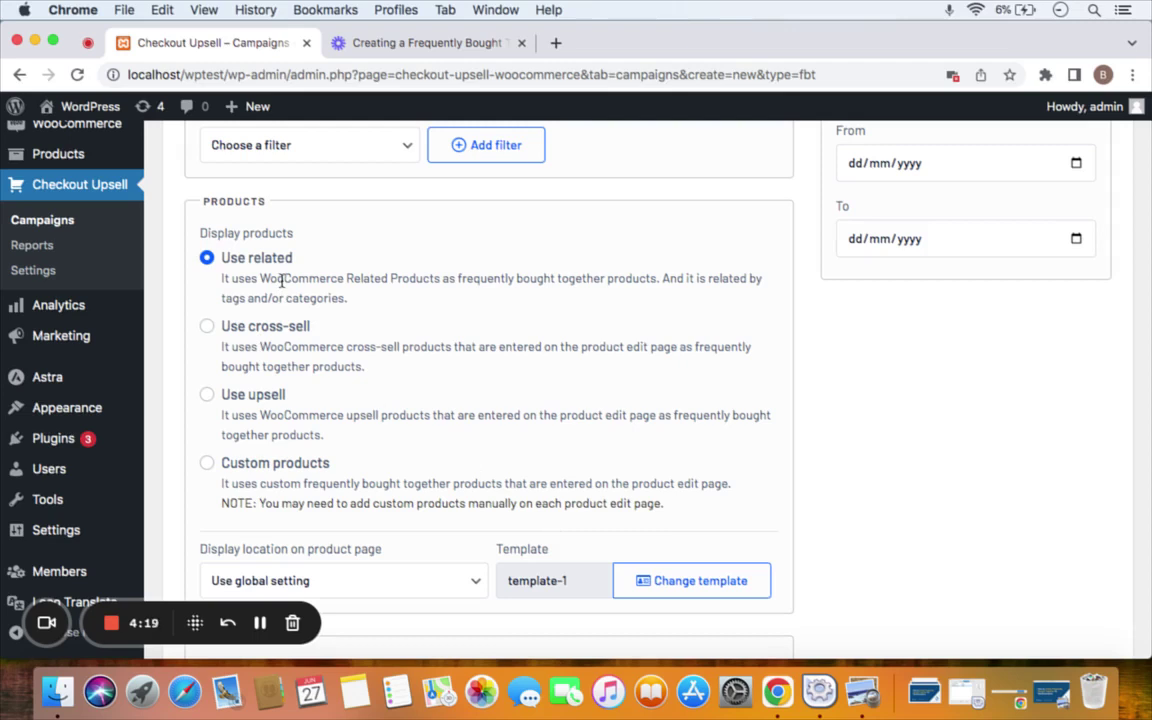
left_click(209, 328)
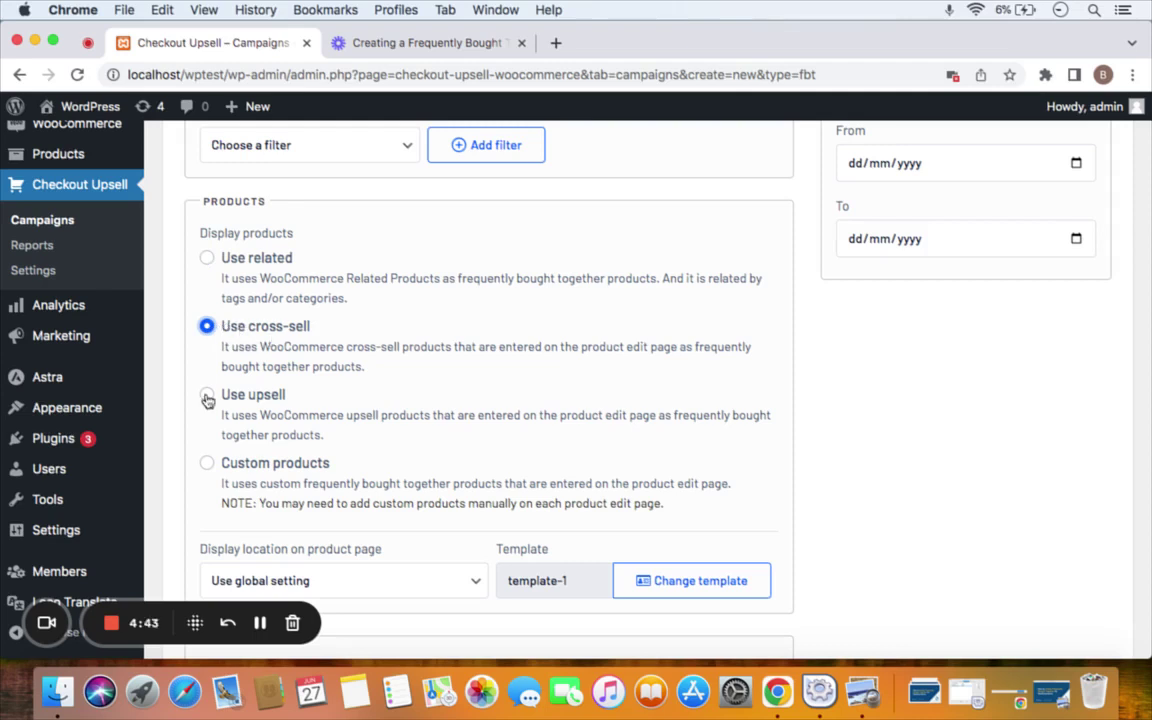
left_click(206, 395)
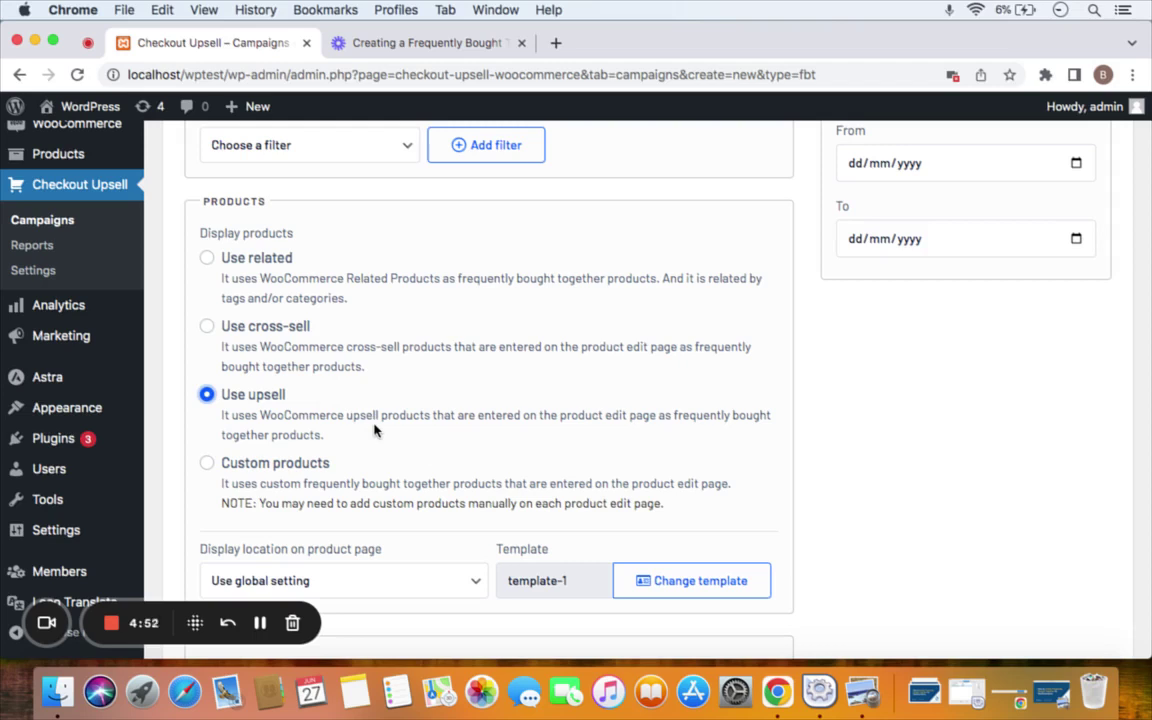
left_click(208, 465)
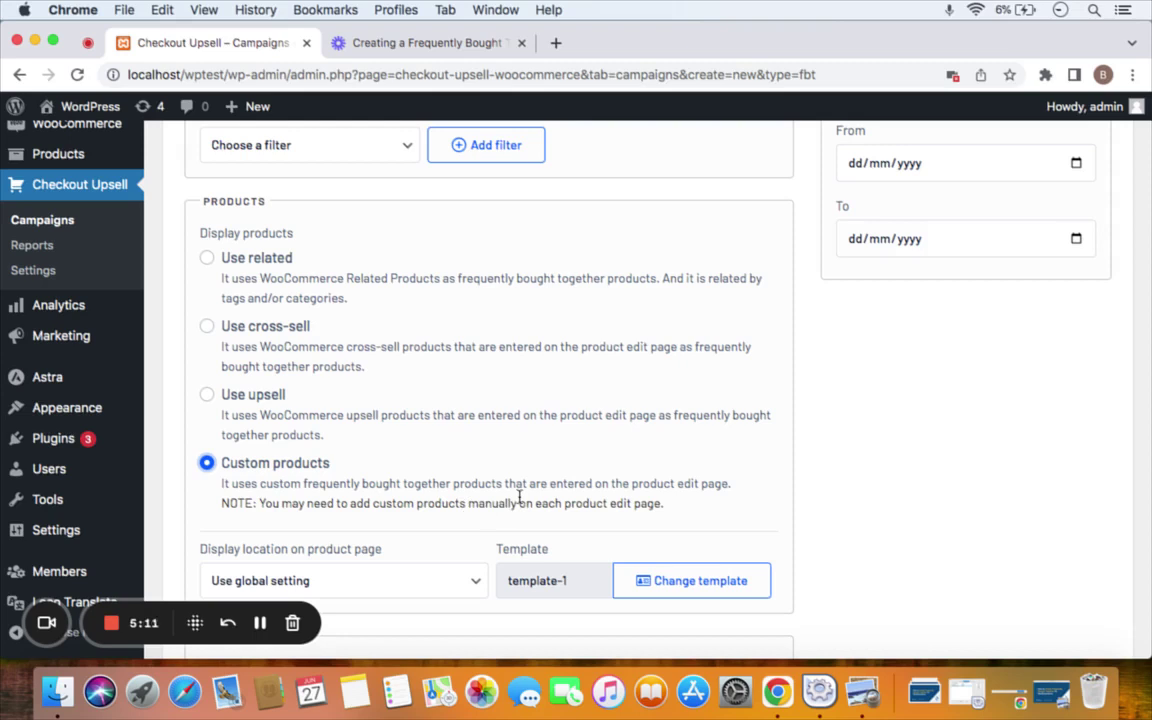
left_click(207, 259)
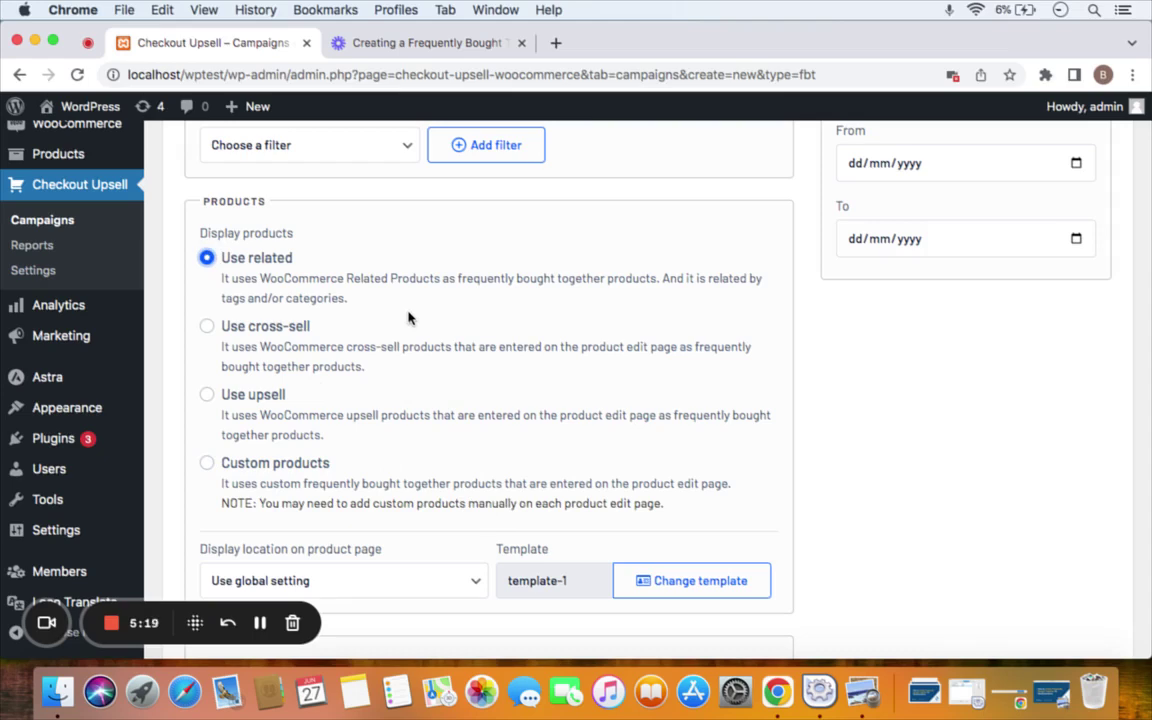
scroll(410, 318, "up", 3)
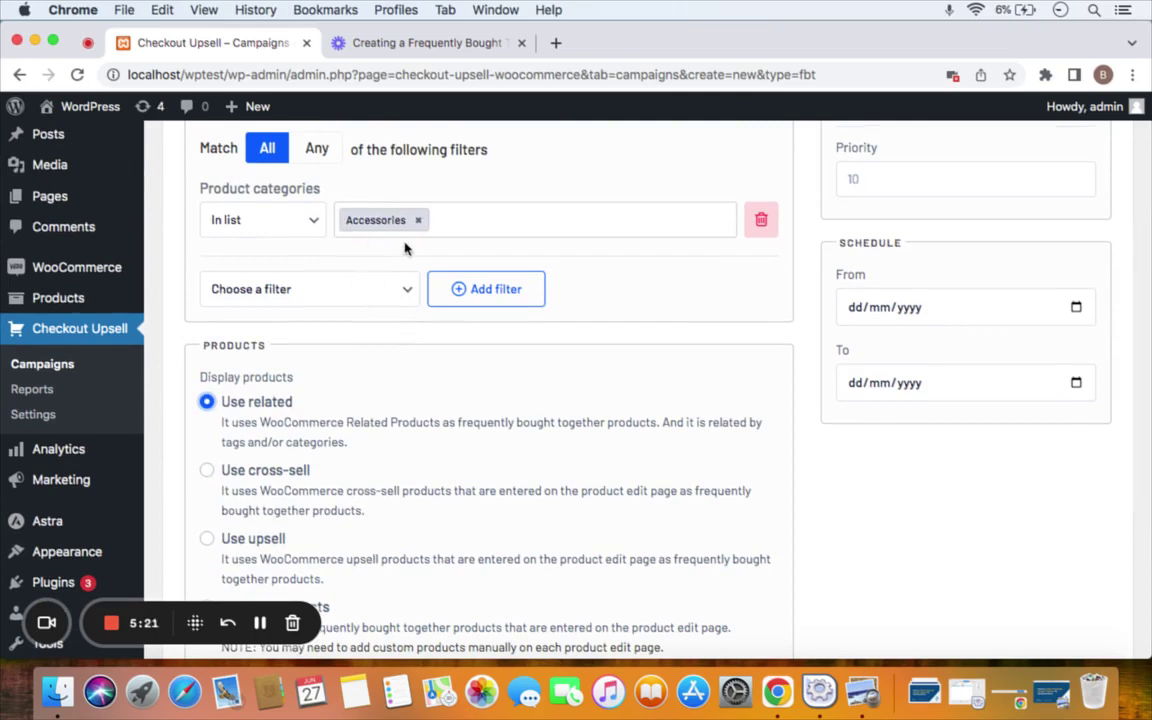
scroll(404, 247, "up", 1)
scroll(470, 415, "down", 3)
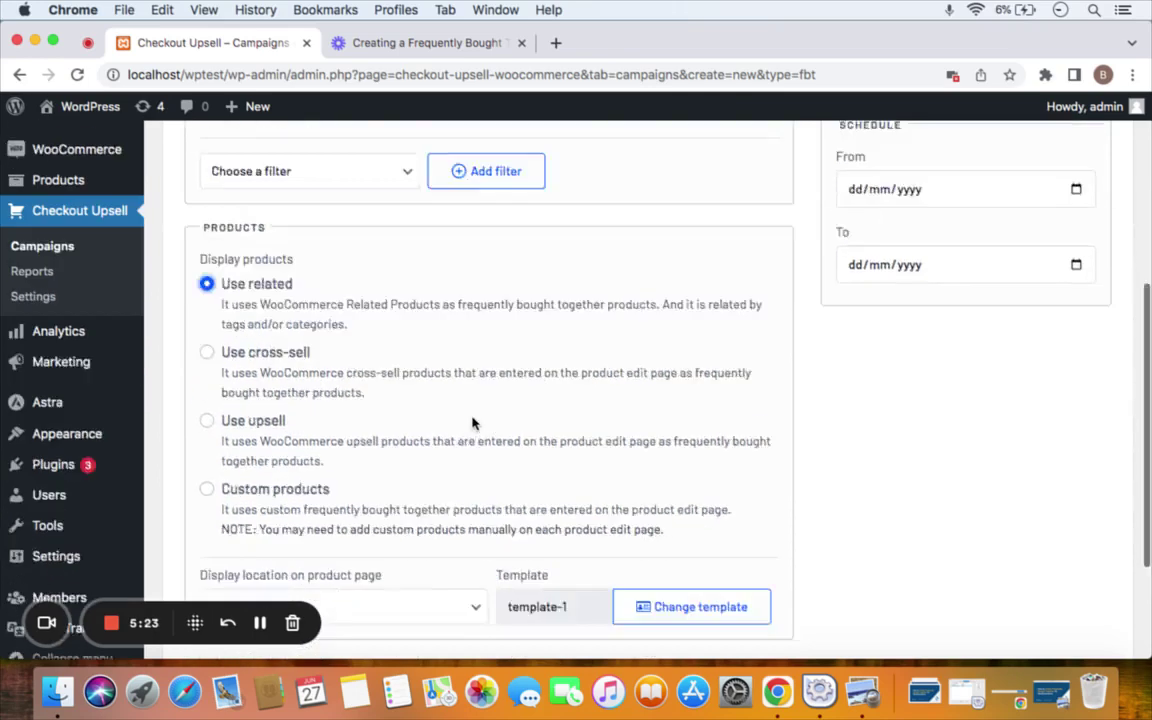
scroll(470, 418, "down", 4)
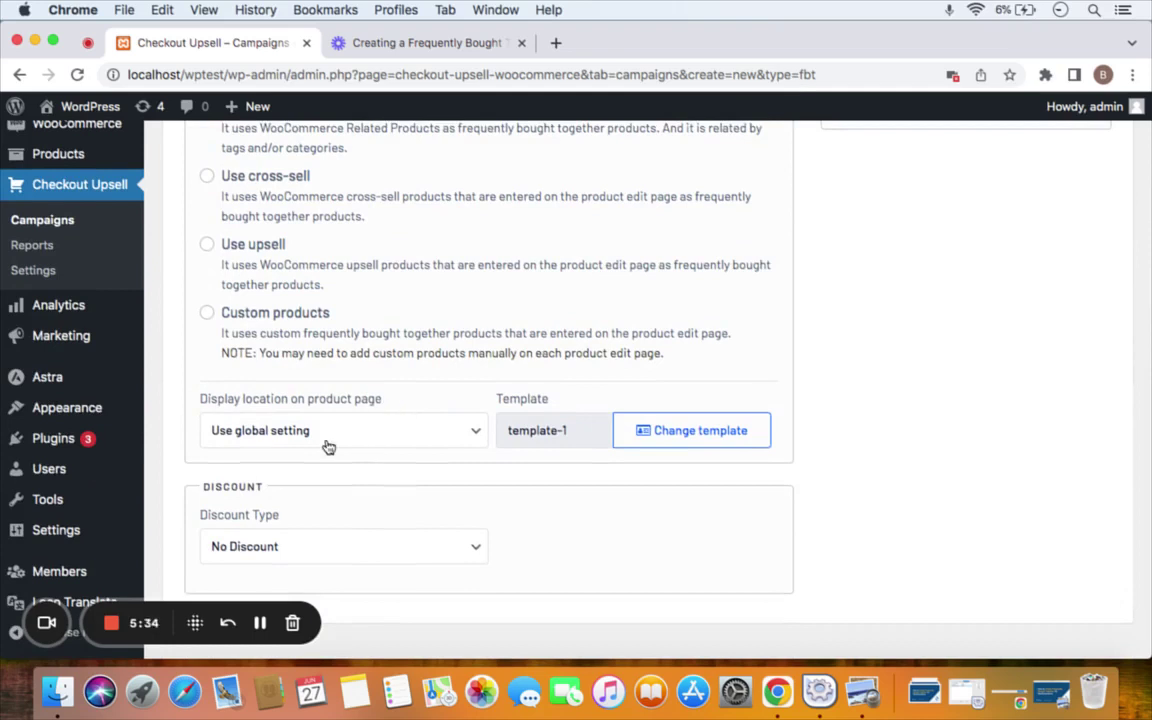
scroll(391, 445, "up", 1)
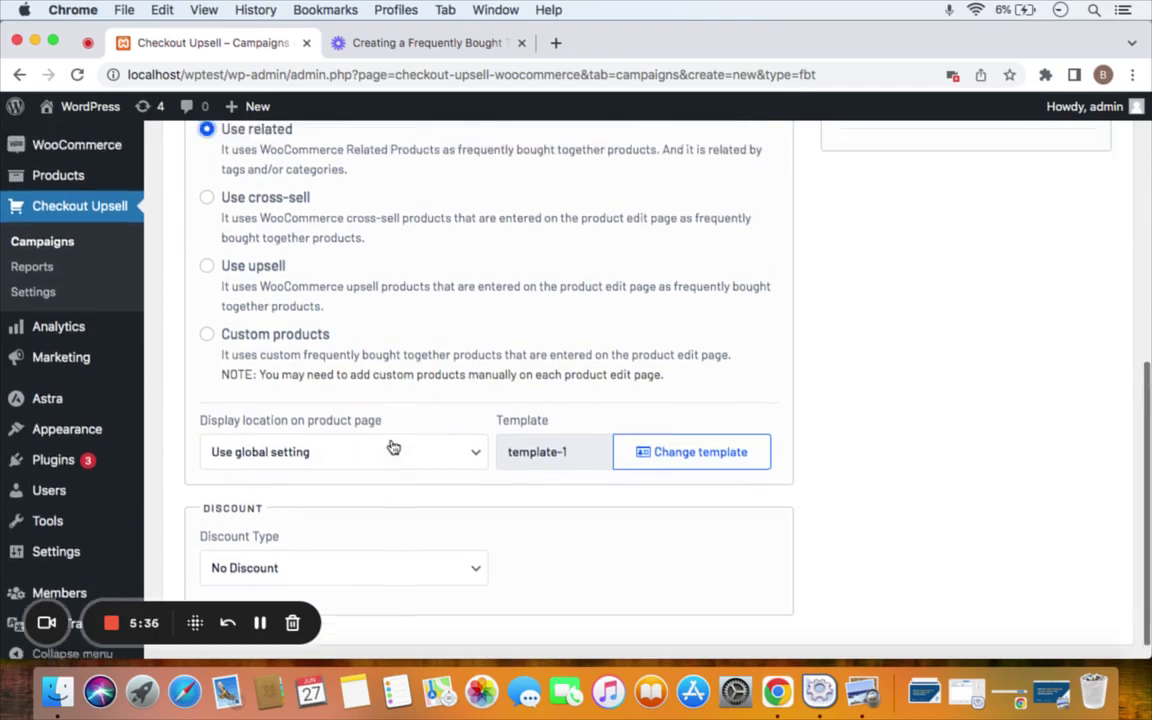
left_click(472, 463)
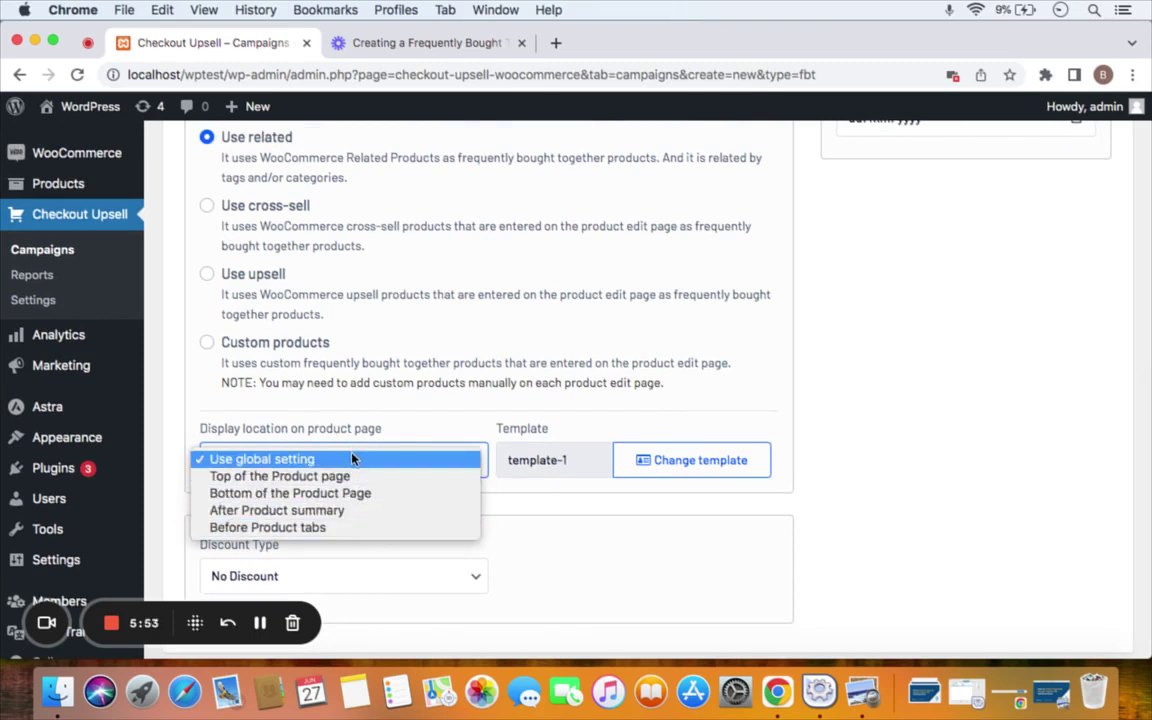
left_click(316, 459)
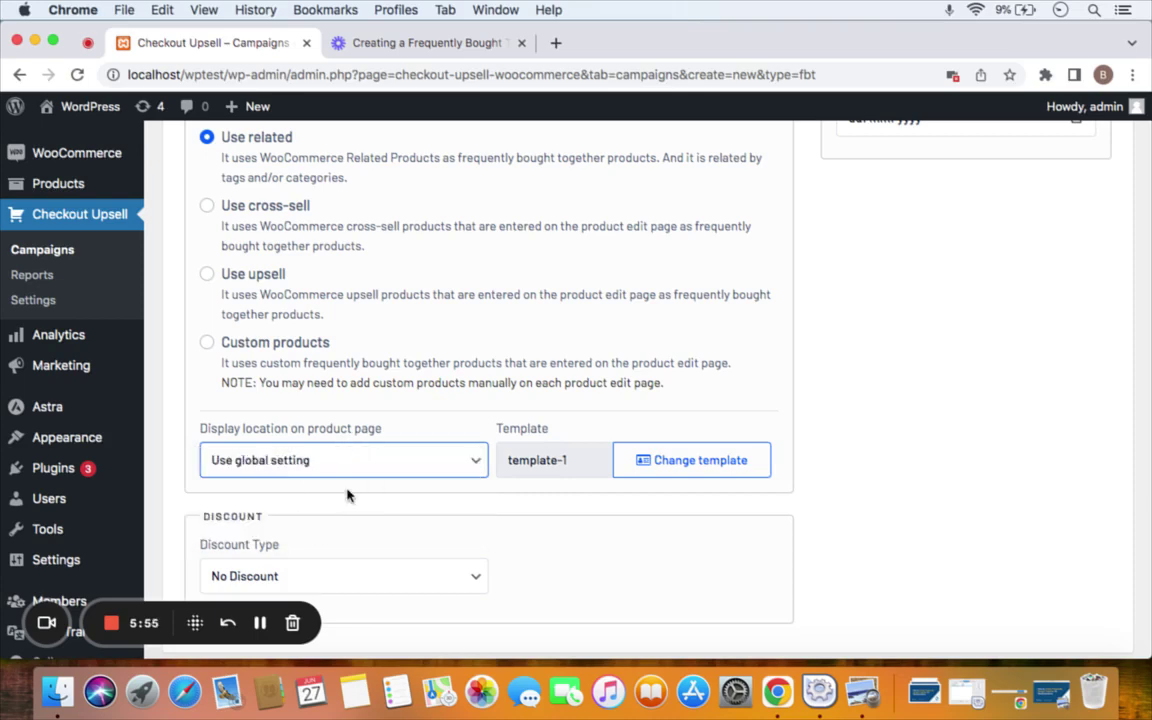
scroll(326, 447, "down", 1)
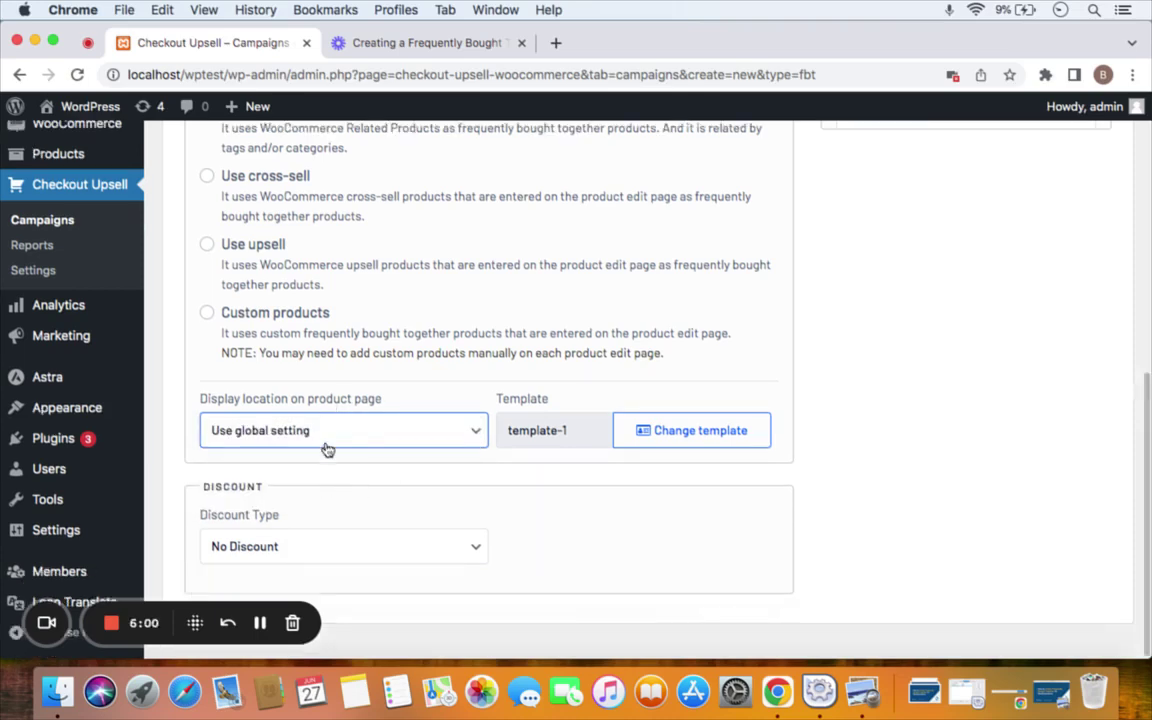
scroll(375, 465, "up", 10)
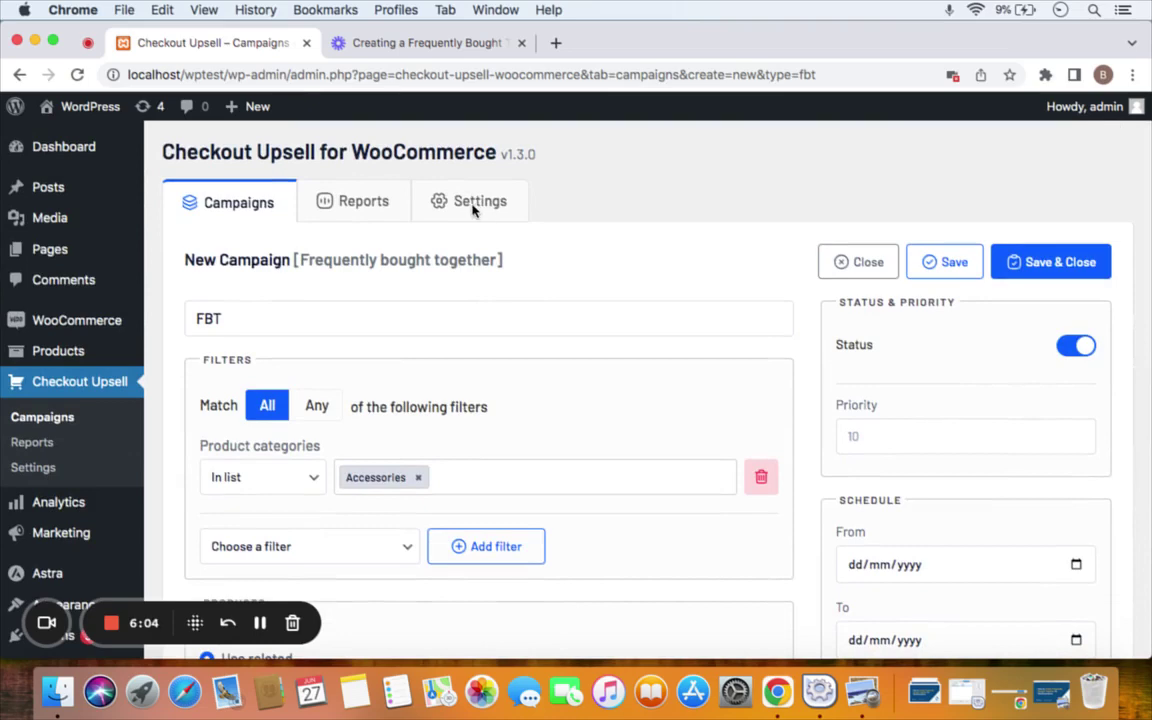
Review Frequently bought together defaults in Settings > Campaigns, then return to the FBT draft
left_click(474, 208)
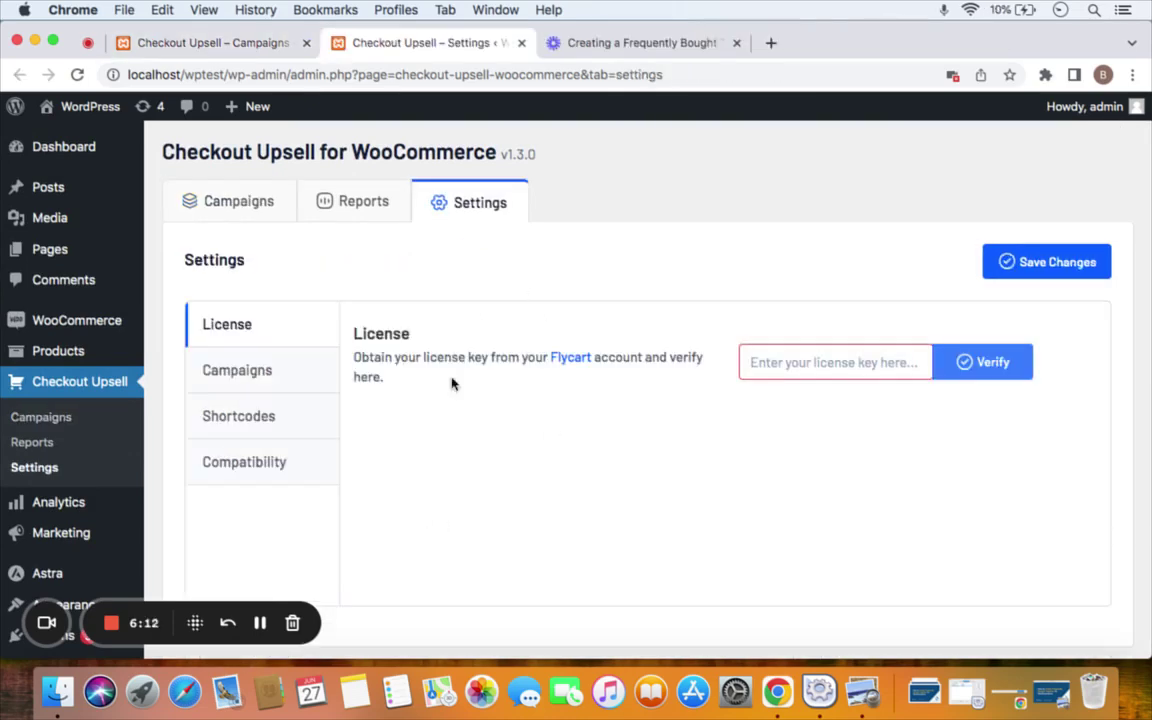
left_click(284, 385)
scroll(566, 478, "down", 10)
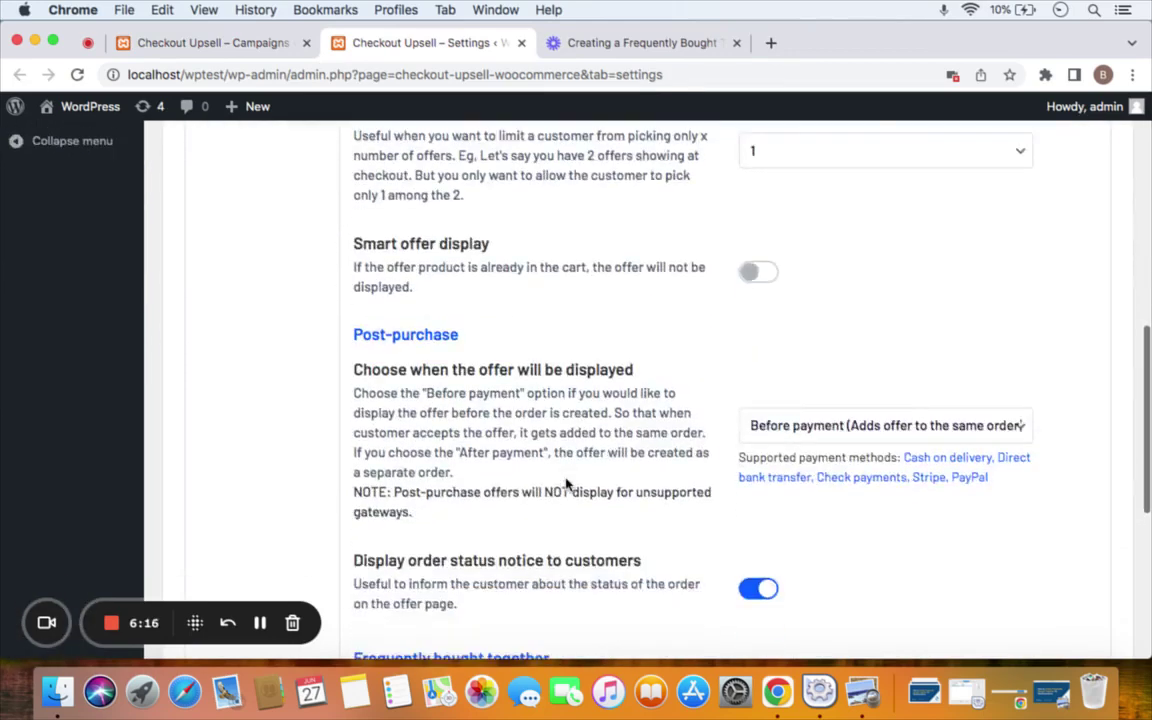
scroll(566, 485, "down", 7)
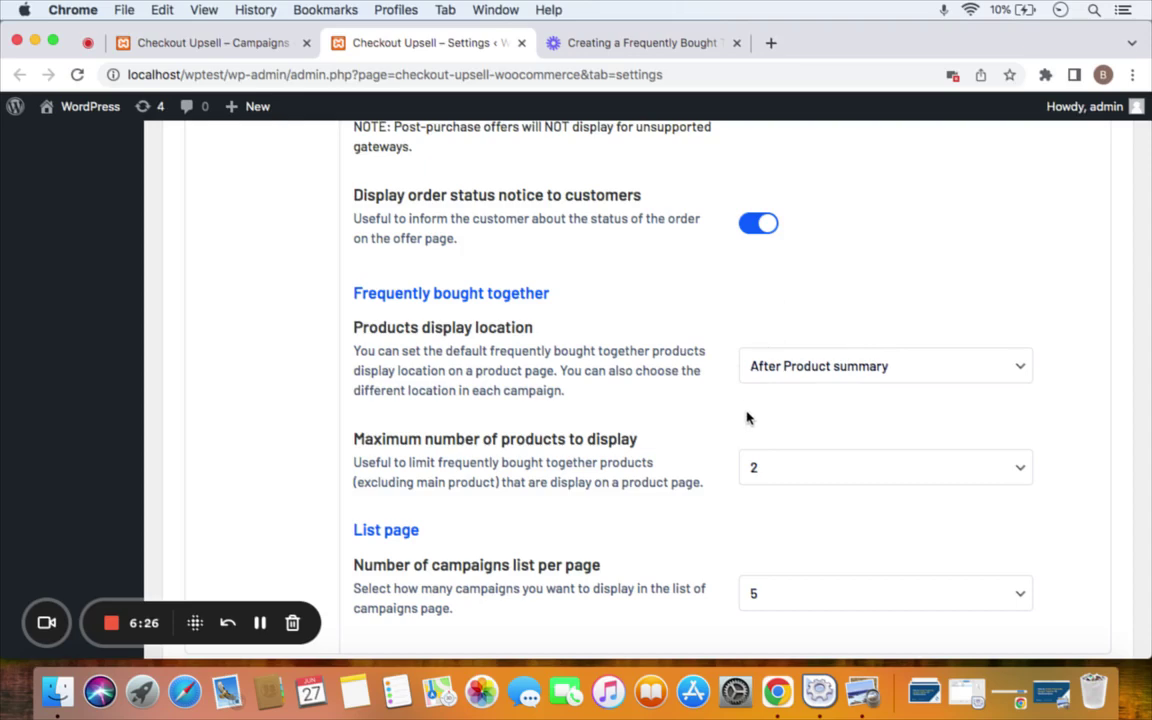
left_click(253, 48)
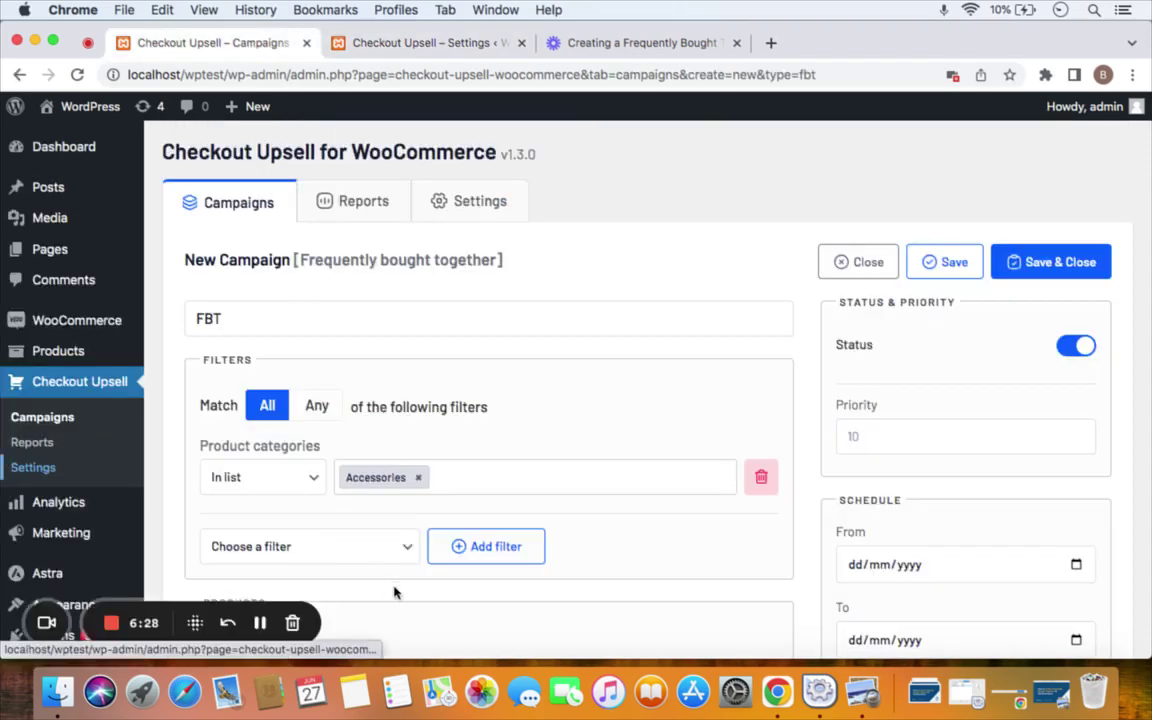
scroll(393, 589, "down", 6)
left_click(393, 425)
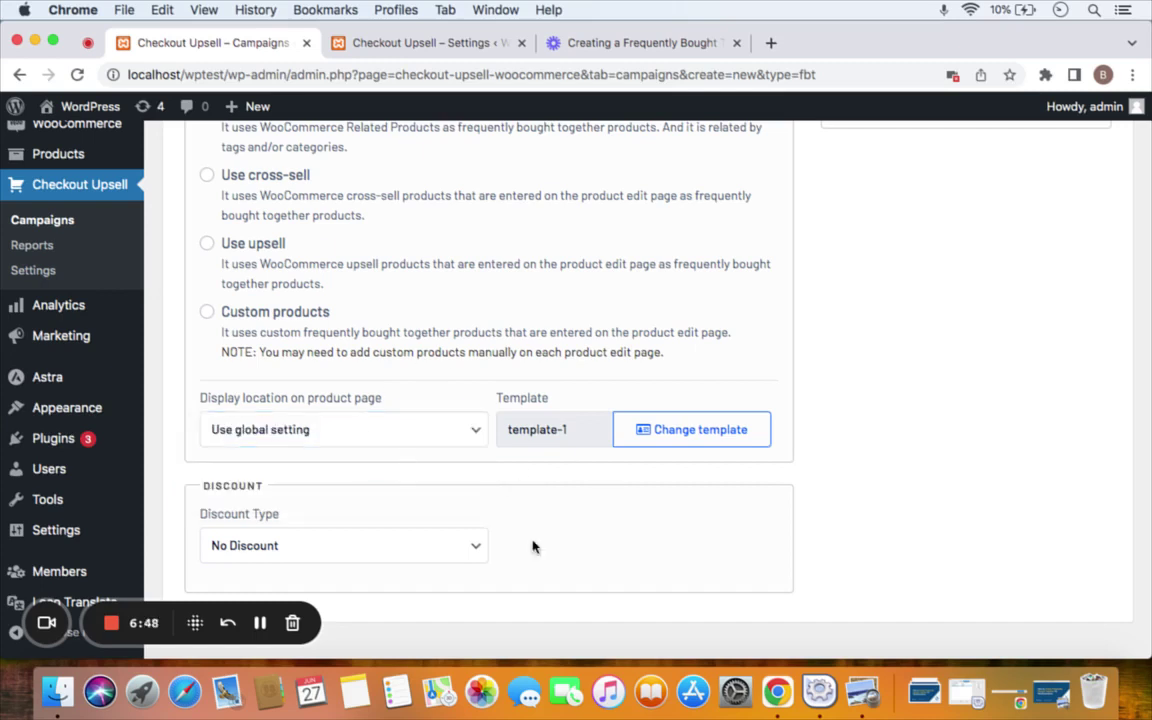
left_click(648, 436)
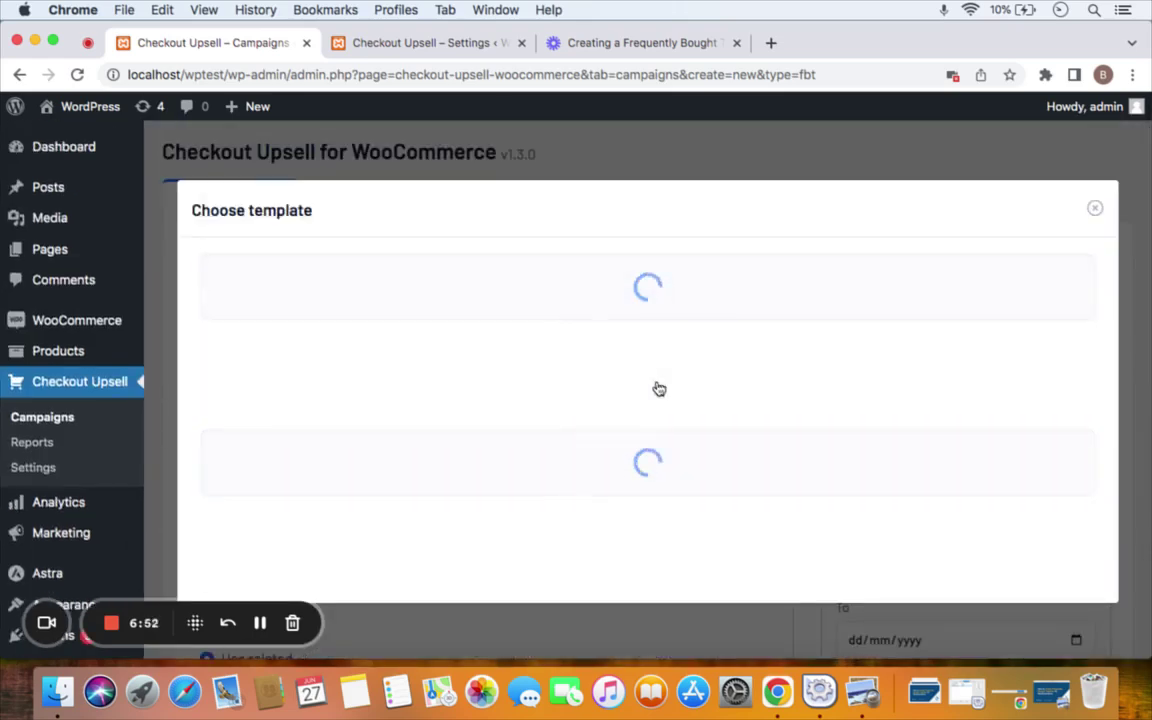
scroll(657, 389, "down", 4)
scroll(659, 389, "down", 4)
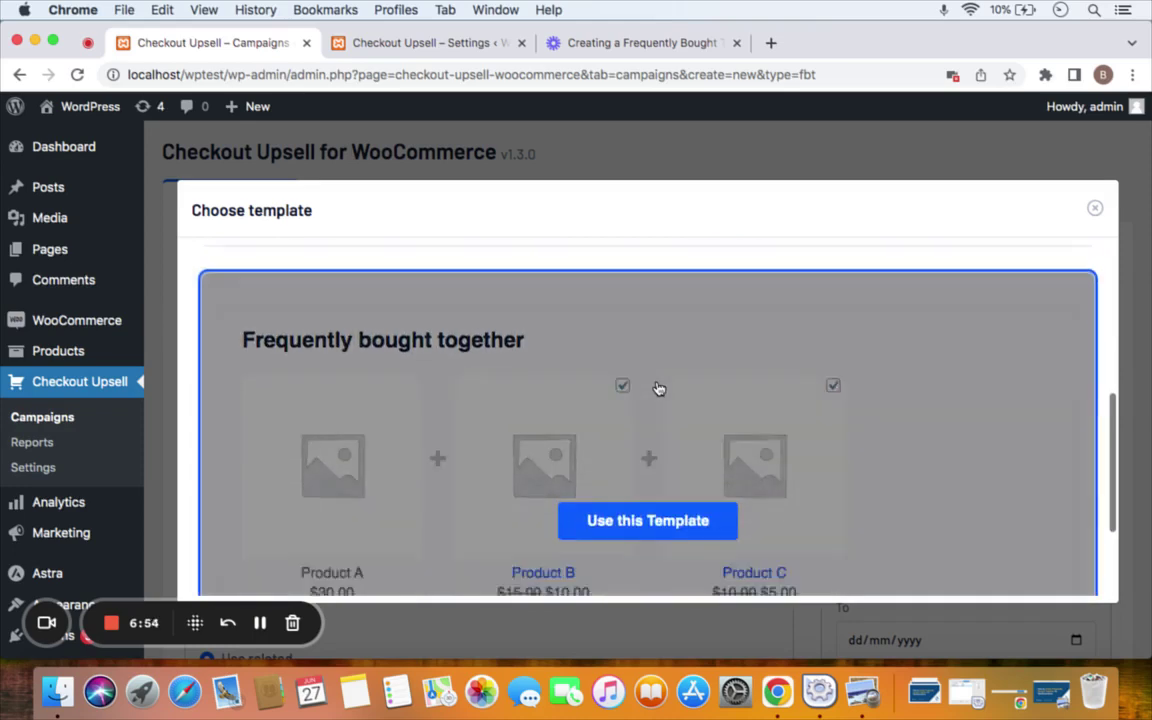
scroll(659, 389, "up", 8)
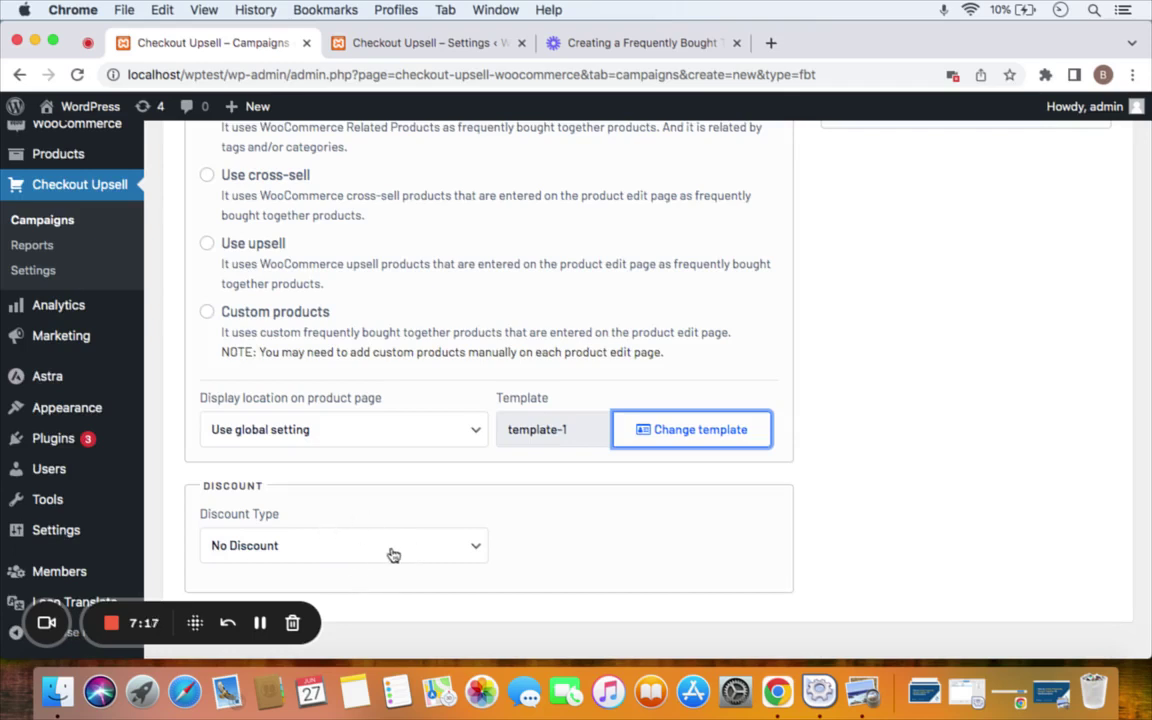
Set the FBT discount type to Fixed Price with a discount value of 10
left_click(450, 546)
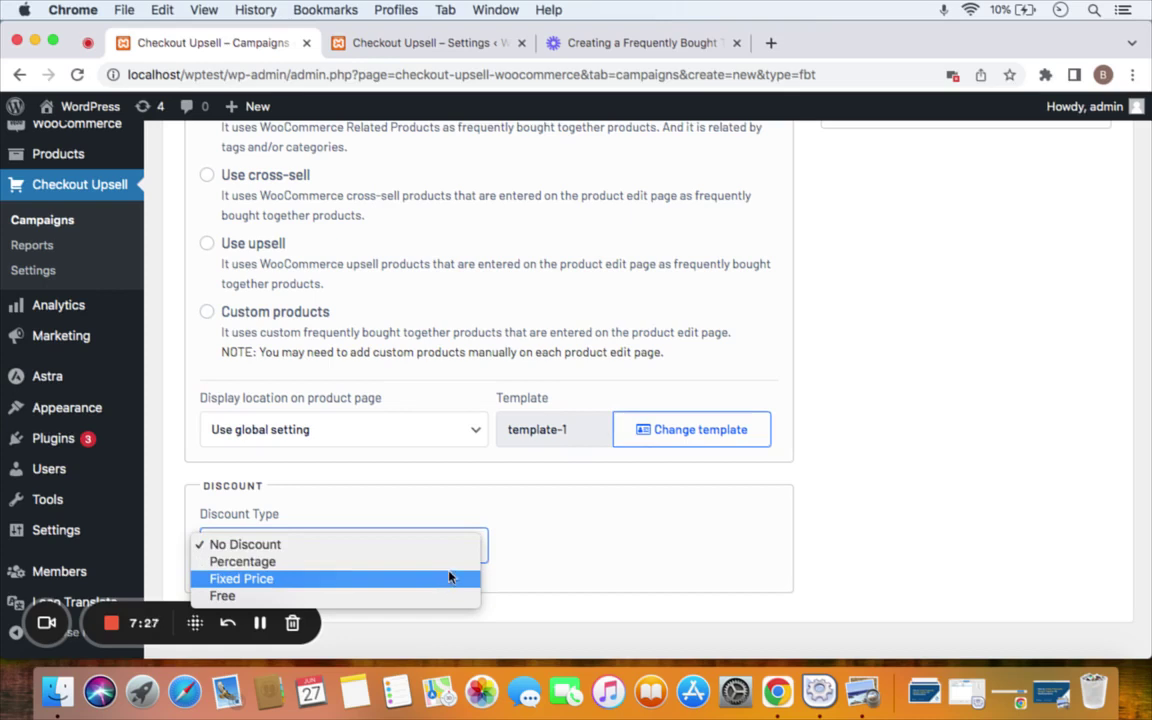
left_click(449, 577)
left_click(576, 543)
type("10")
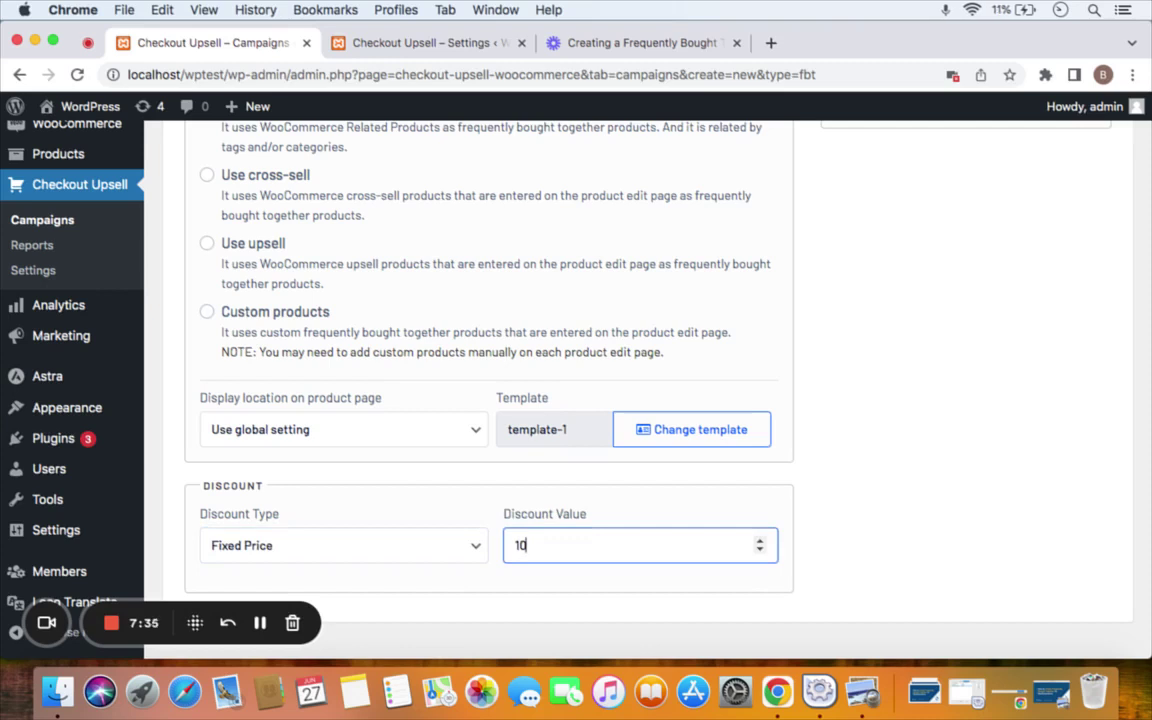
scroll(573, 530, "up", 5)
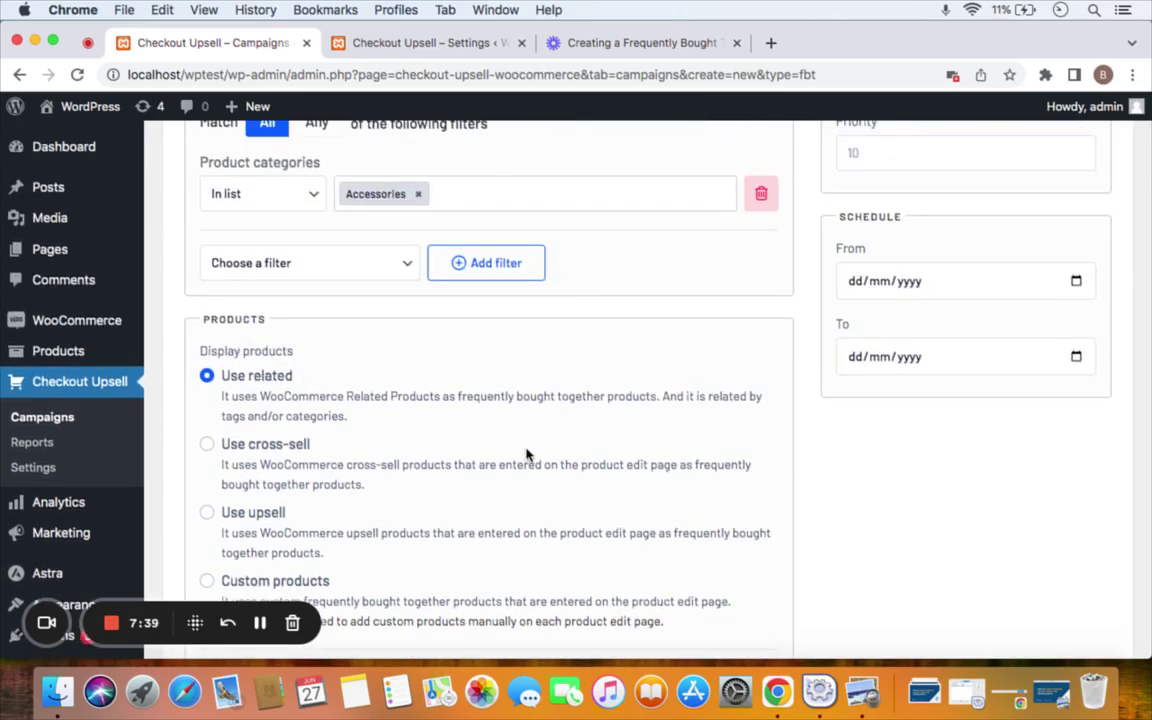
scroll(527, 455, "up", 4)
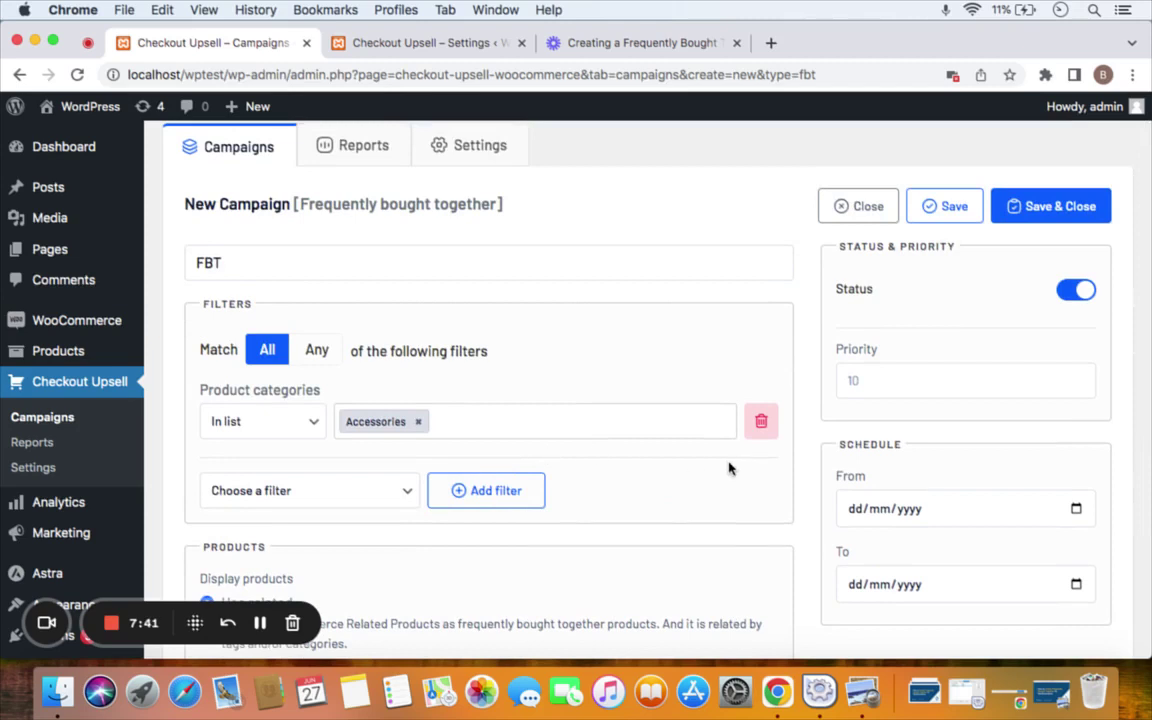
scroll(729, 468, "down", 1)
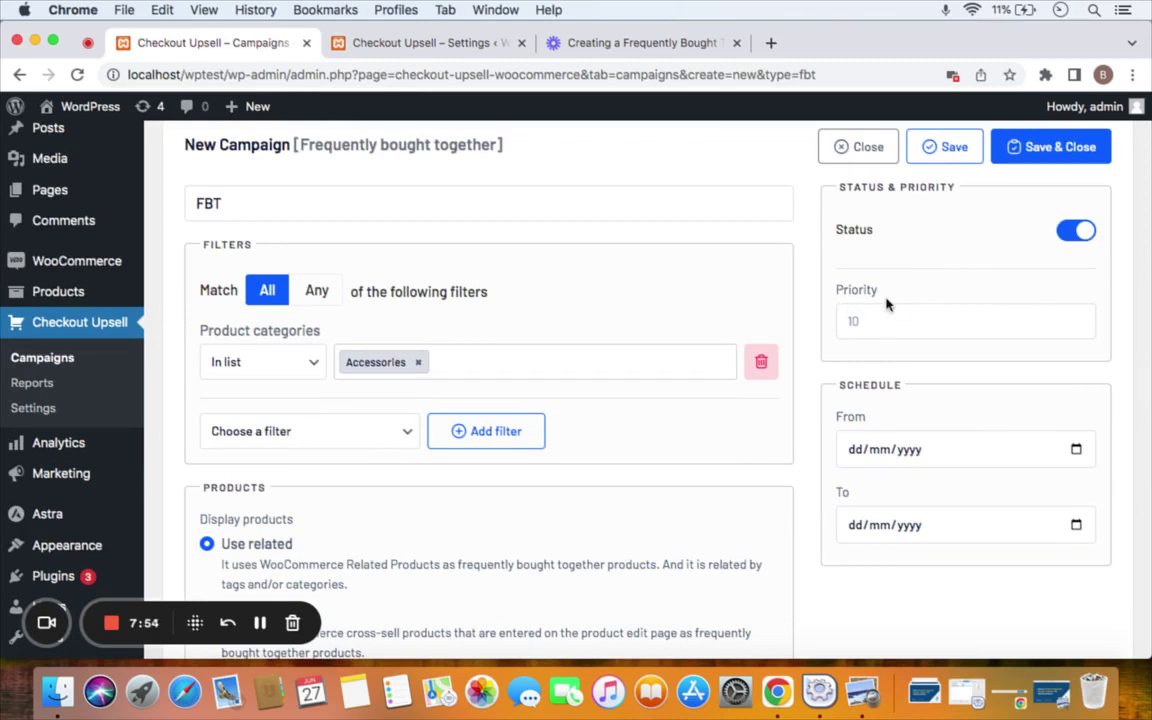
scroll(931, 398, "down", 1)
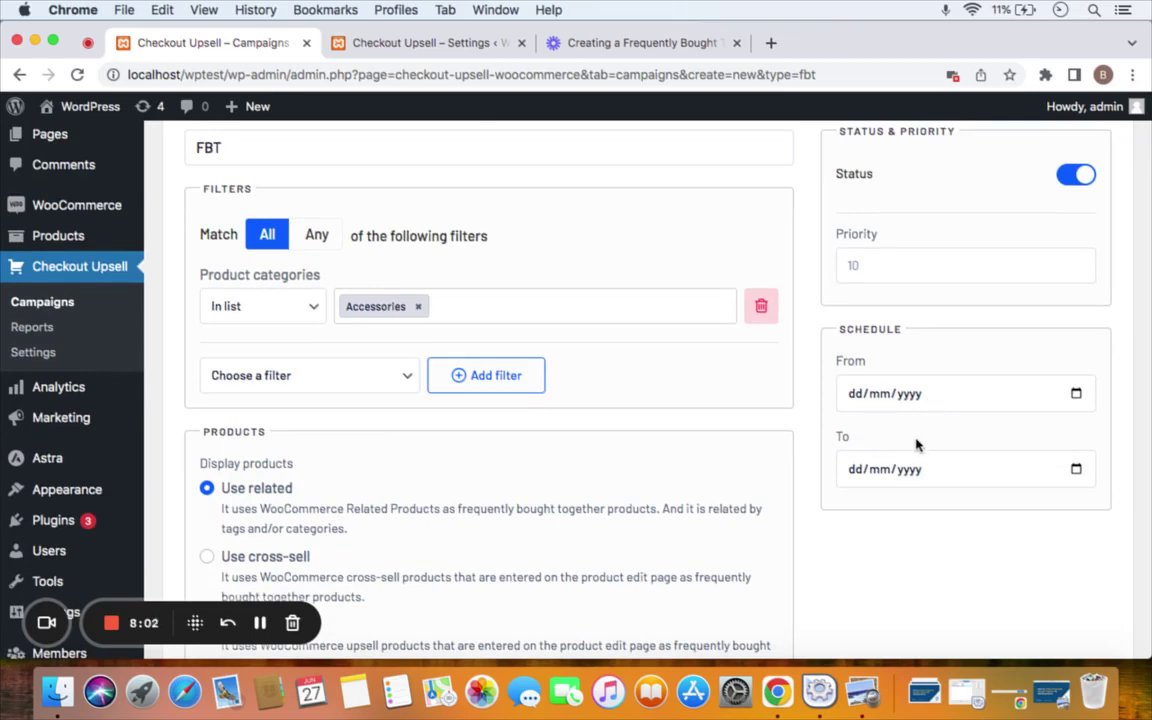
scroll(761, 501, "down", 5)
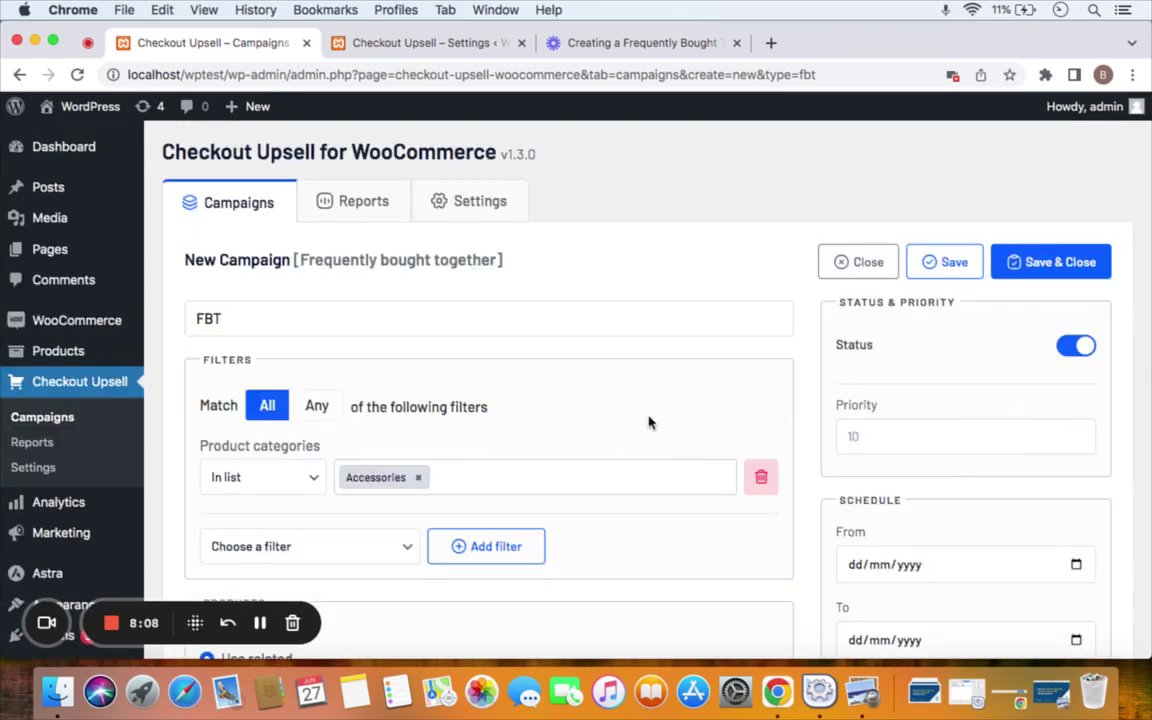
Save & Close the FBT campaign, then view the storefront Shop page in a new tab
left_click(1058, 272)
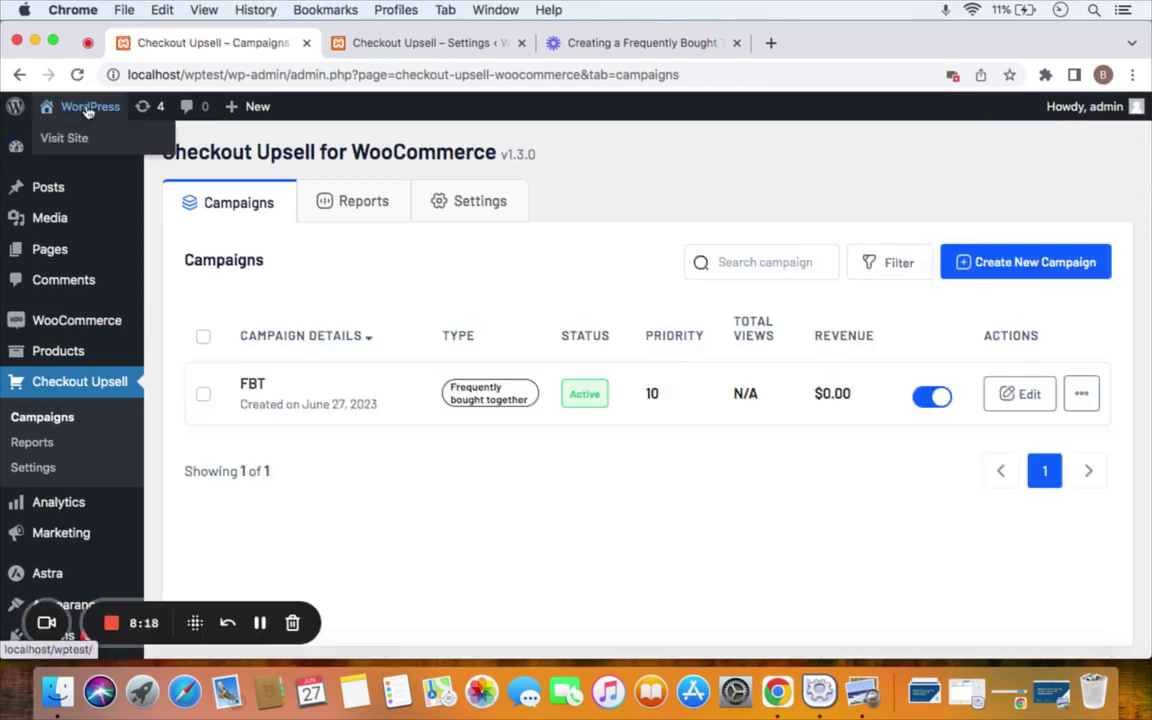
right_click(87, 110)
left_click(115, 113)
left_click(350, 45)
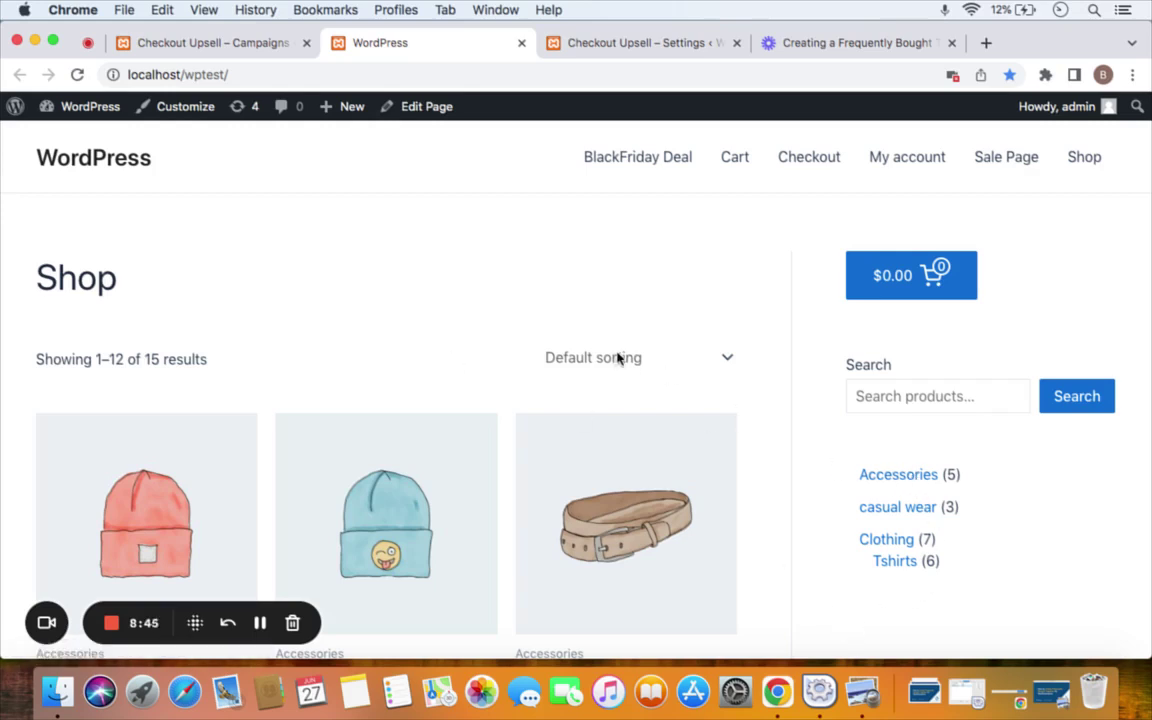
Open Belt from Accessories and view its bundle reduced from $175.00 to $155.00
left_click(910, 477)
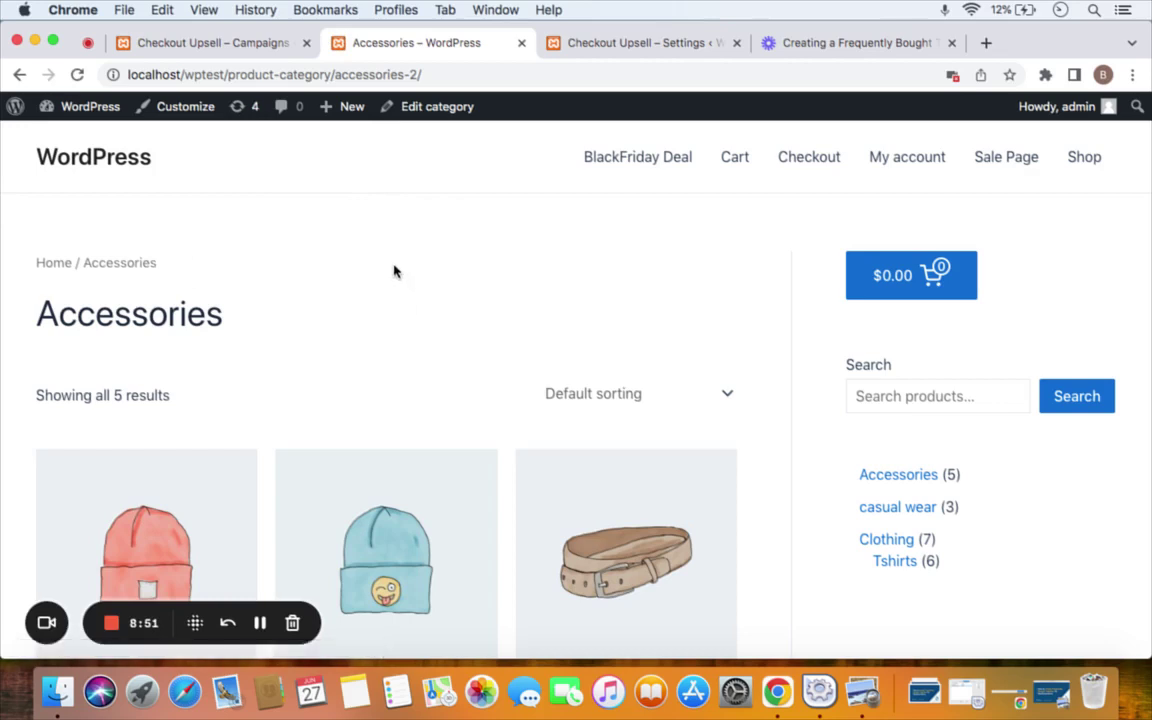
scroll(394, 271, "down", 5)
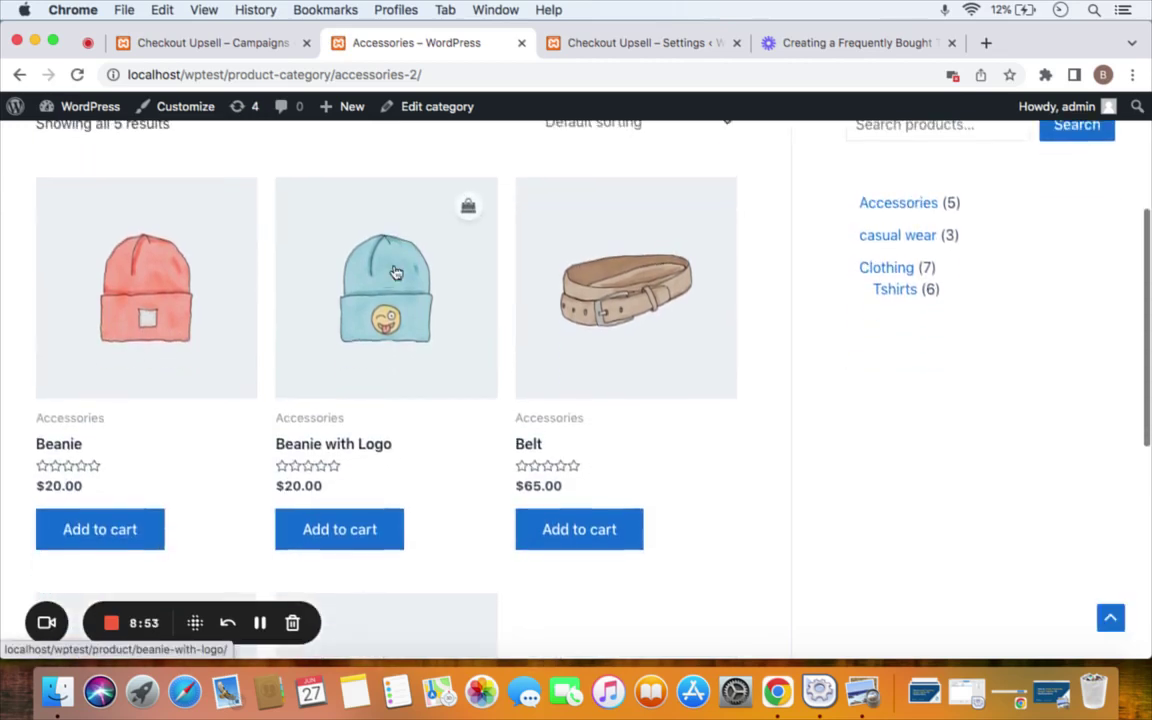
scroll(501, 464, "down", 3)
left_click(587, 231)
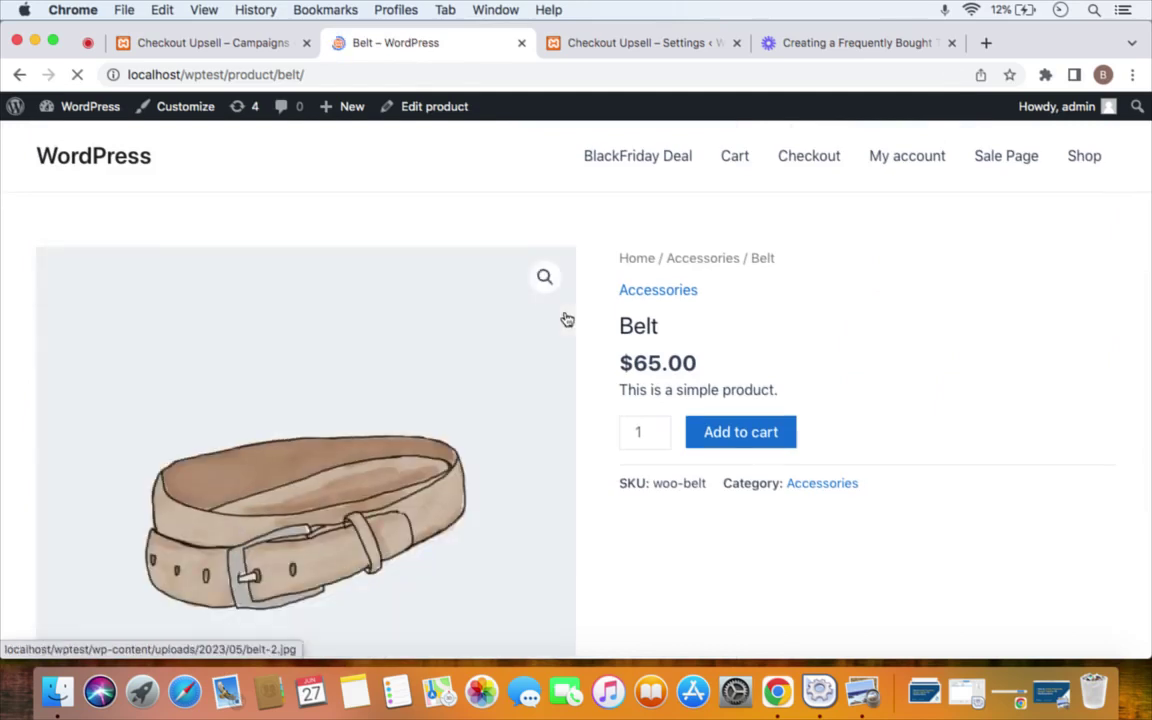
scroll(566, 319, "down", 15)
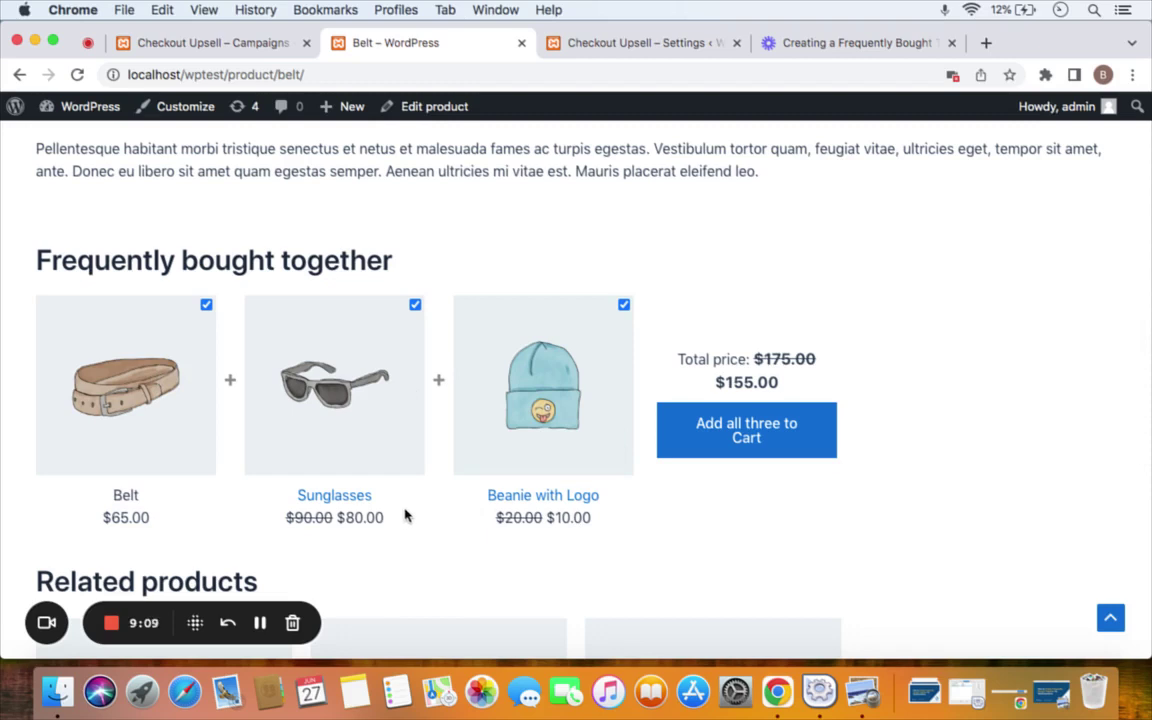
Add Belt, Sunglasses and Beanie with Logo to the cart and check the $10 discounts
left_click(785, 440)
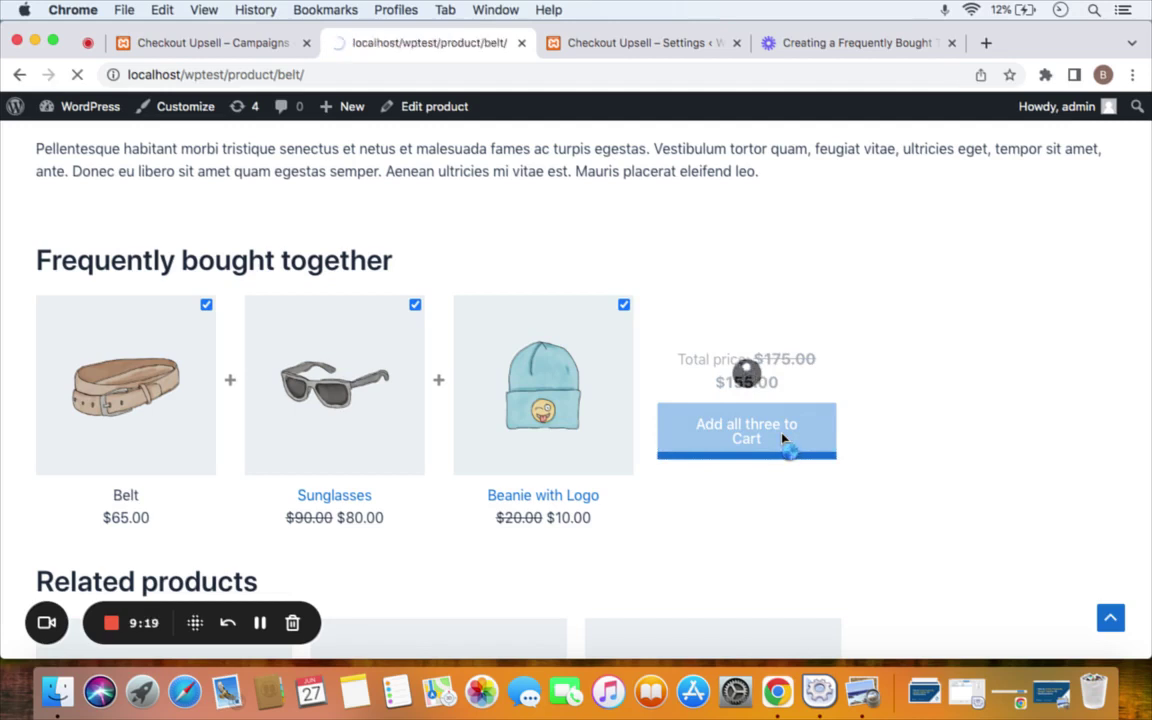
left_click(1038, 284)
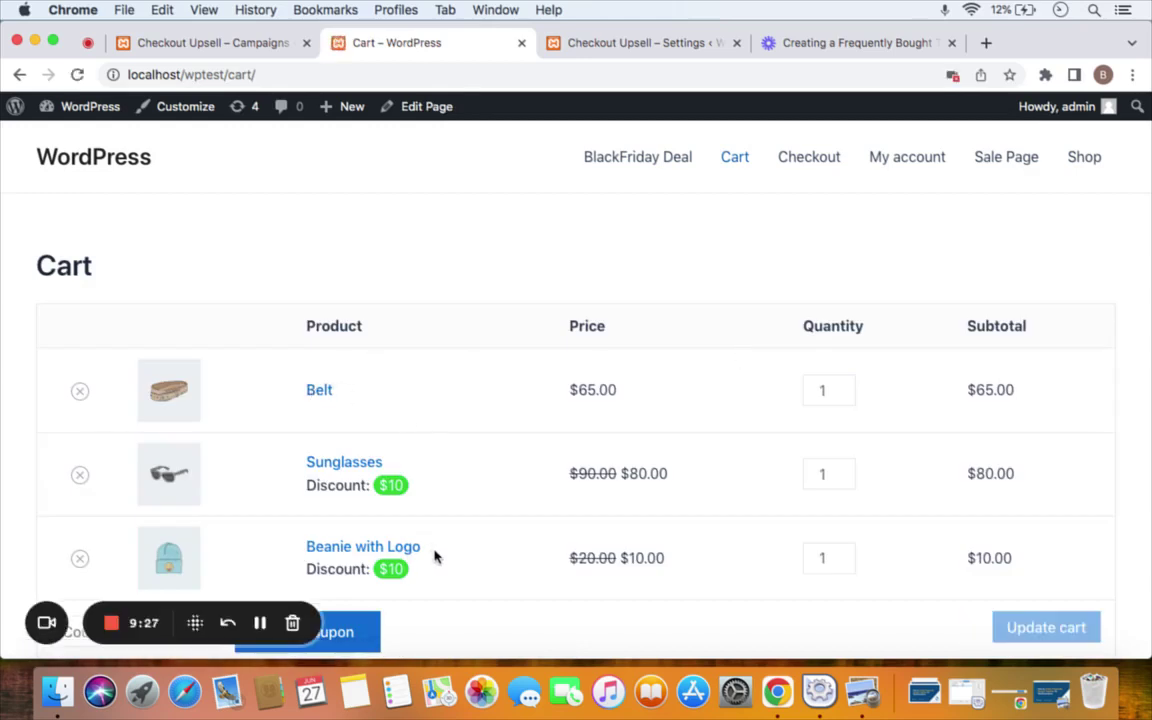
scroll(435, 555, "down", 2)
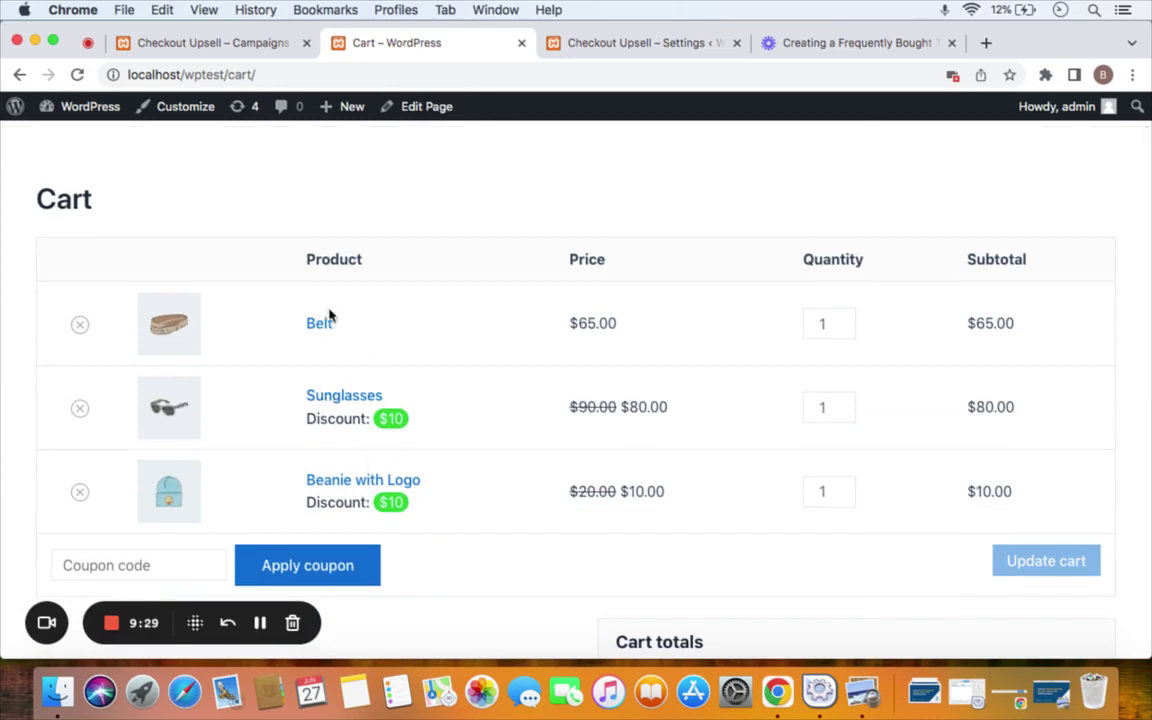